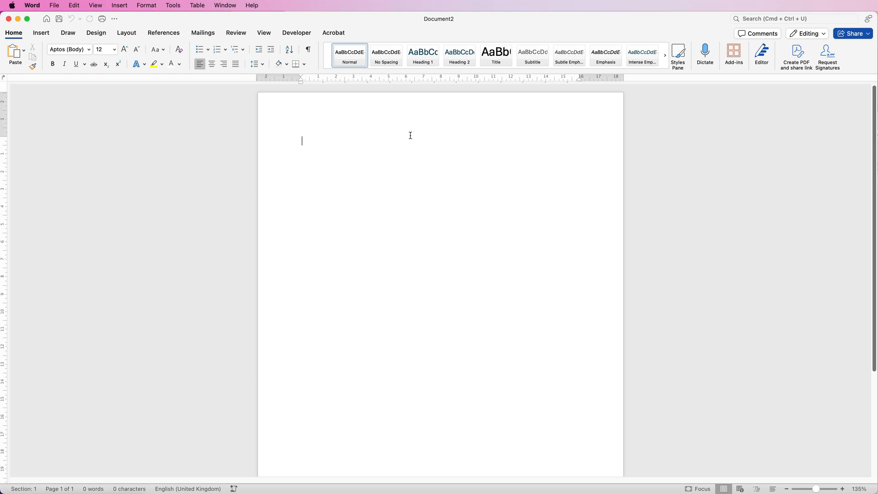
Change the page orientation of the blank document to Landscape.
{"action": "left_click", "coordinate": [127, 33]}
{"action": "left_click", "coordinate": [50, 54]}
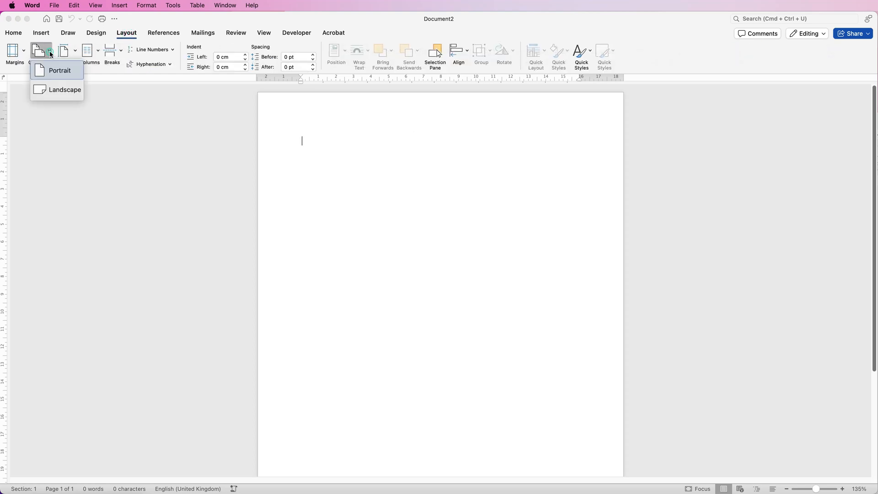
{"action": "left_click", "coordinate": [51, 89]}
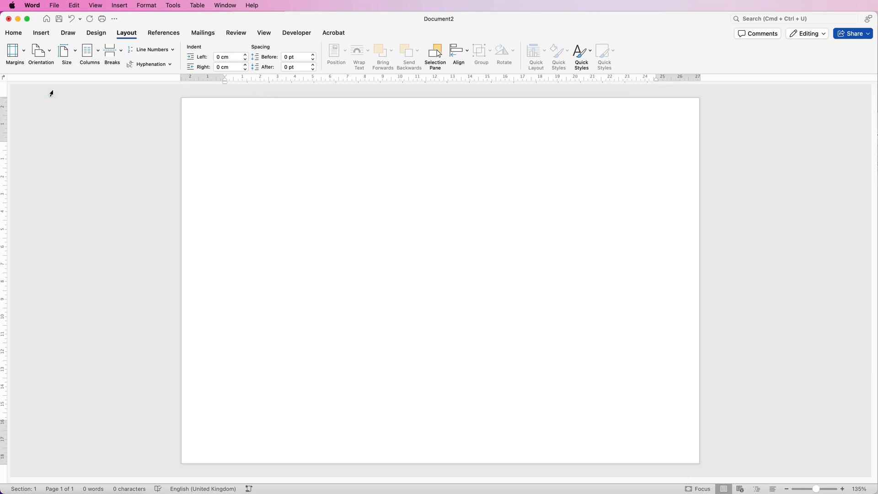
Draw a rectangle shape about 11.6 cm wide and 7 cm high in the page's upper-left area.
{"action": "left_click", "coordinate": [42, 34]}
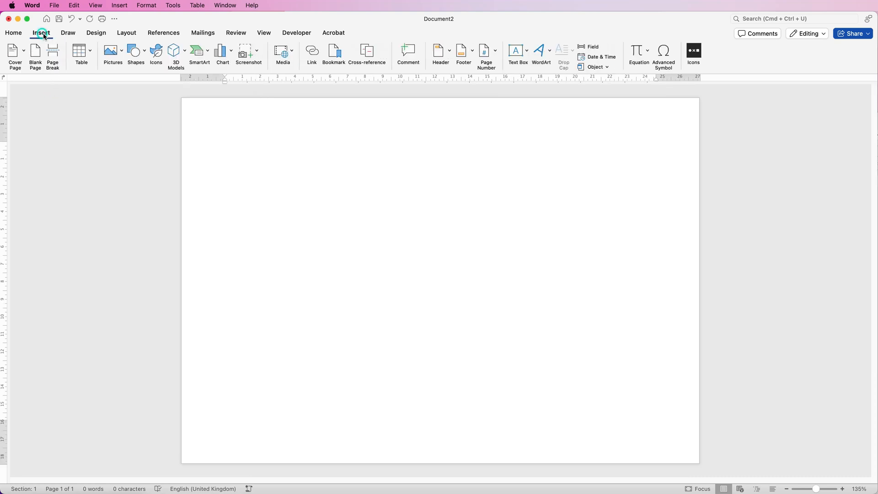
{"action": "left_click", "coordinate": [146, 54]}
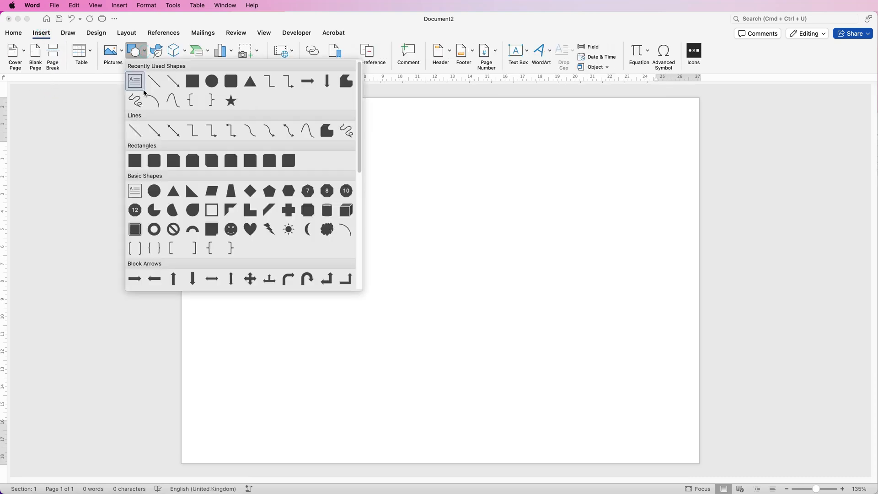
{"action": "left_click", "coordinate": [136, 162]}
{"action": "left_click_drag", "start_coordinate": [223, 131], "coordinate": [426, 253]}
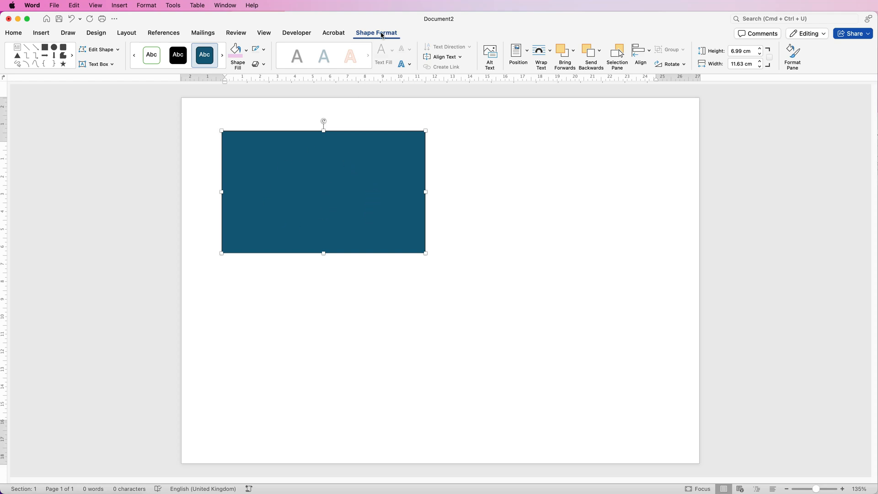
Give the rectangle a black outline and no fill.
{"action": "left_click", "coordinate": [265, 51]}
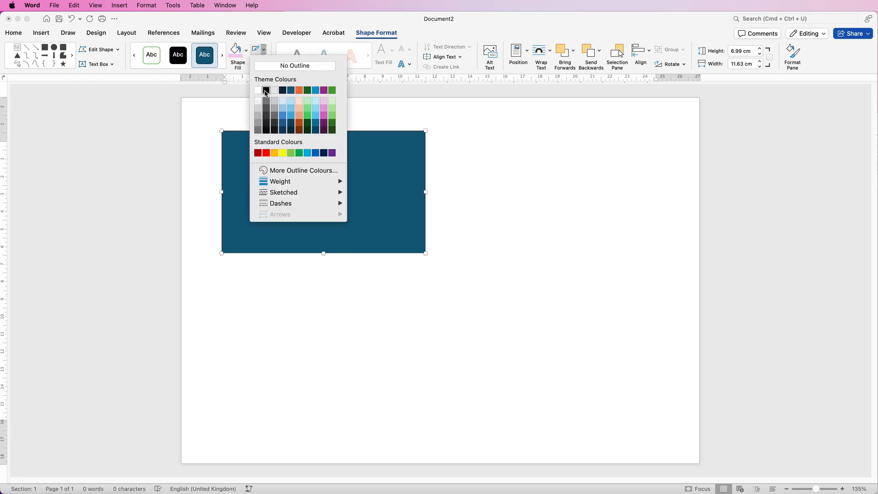
{"action": "left_click", "coordinate": [267, 93]}
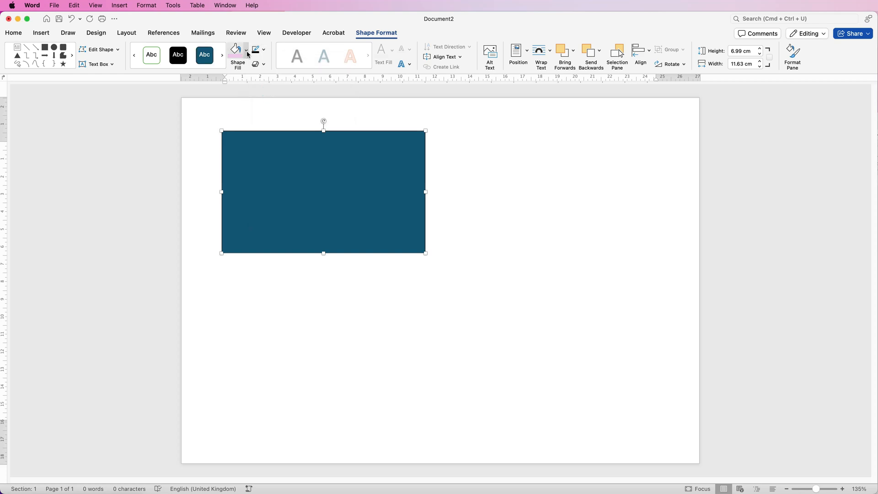
{"action": "left_click", "coordinate": [245, 51]}
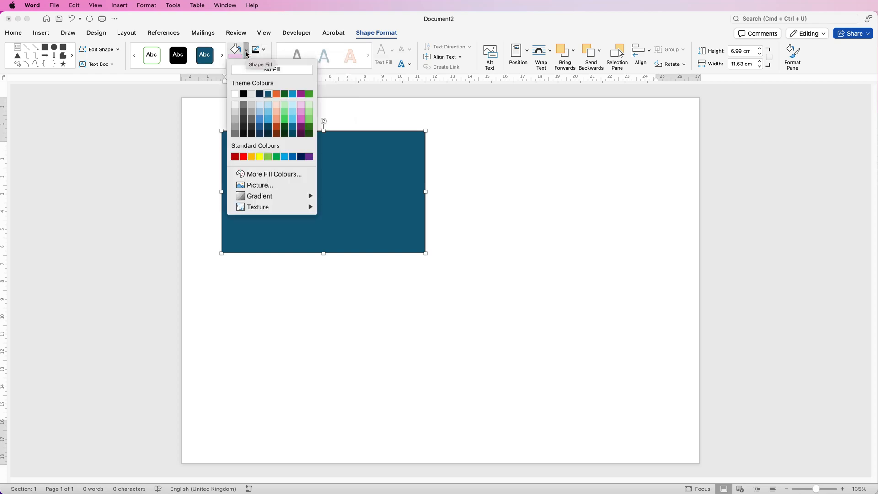
{"action": "left_click", "coordinate": [246, 71]}
{"action": "left_click", "coordinate": [456, 160]}
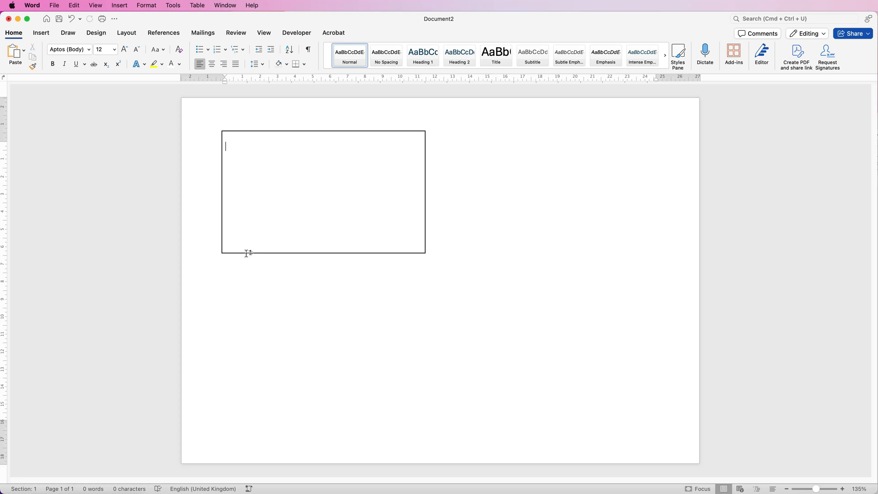
Set the rectangle's height to 8.5 cm and its width to 11.5 cm.
{"action": "left_click", "coordinate": [266, 186]}
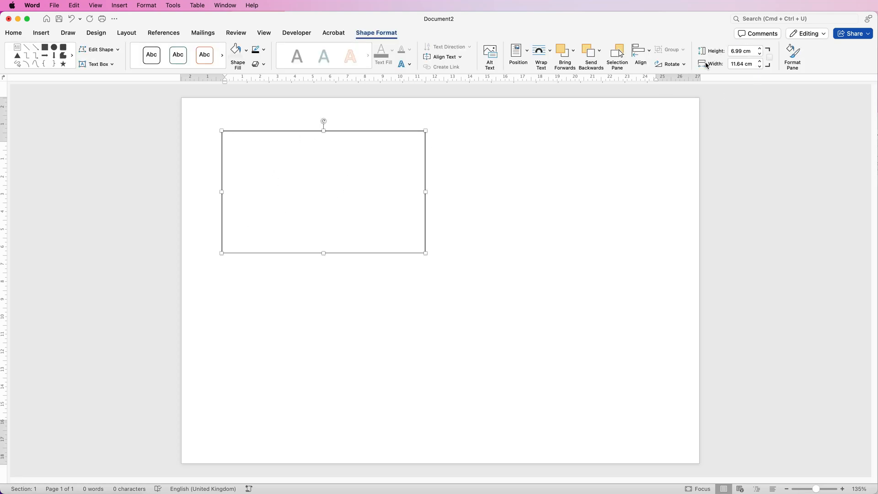
{"action": "left_click_drag", "start_coordinate": [753, 52], "coordinate": [728, 53]}
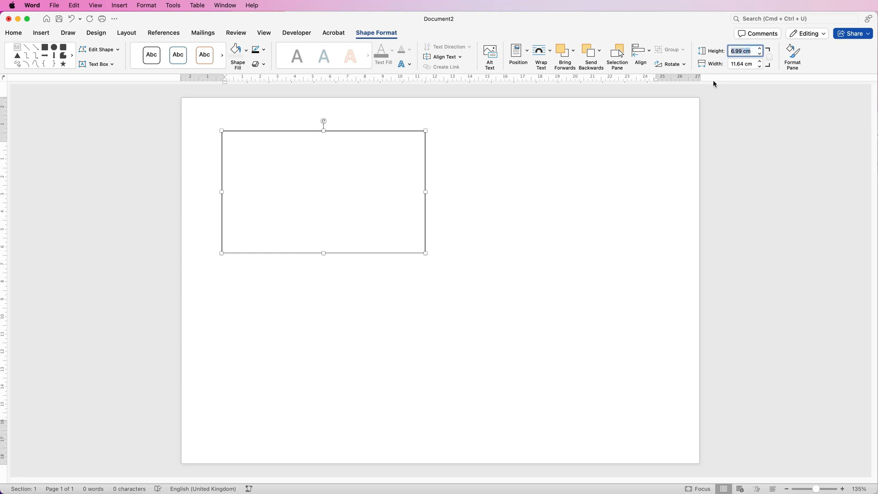
{"action": "type", "text": "8.5"}
{"action": "key", "text": "Return"}
{"action": "key", "text": "Tab"}
{"action": "type", "text": "11"}
{"action": "key", "text": "Return"}
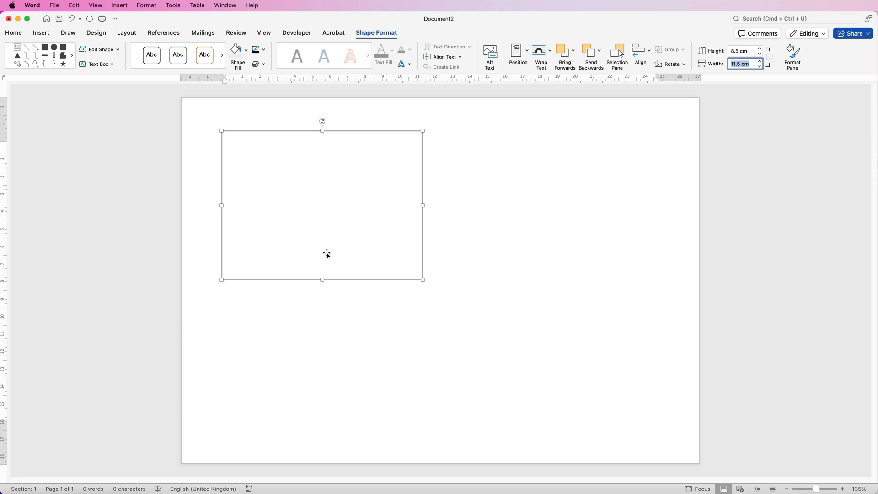
{"action": "left_click", "coordinate": [302, 171]}
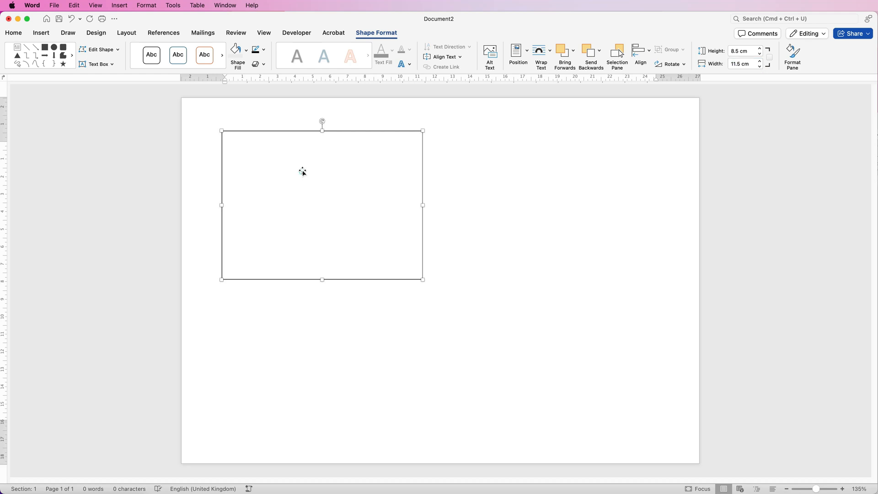
{"action": "left_click", "coordinate": [474, 195]}
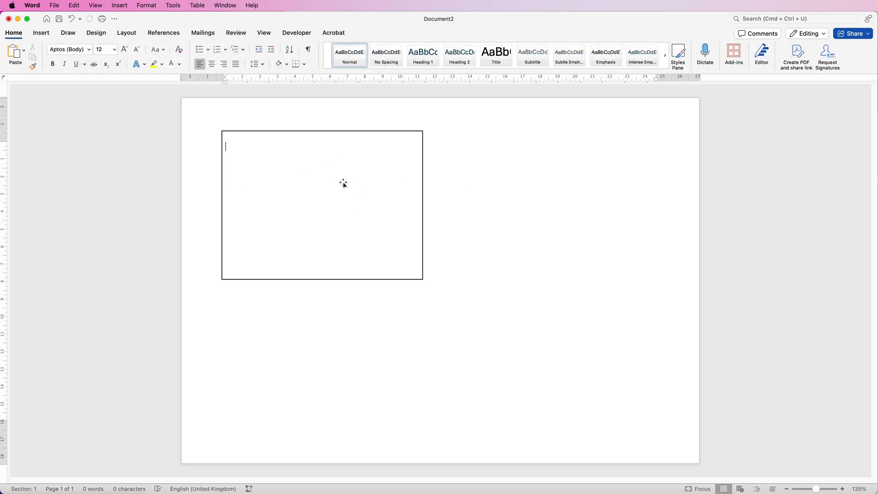
Draw a text box about 8.9 cm wide and 3.8 cm high inside the rectangle's upper part and shift it slightly upward.
{"action": "left_click", "coordinate": [41, 33]}
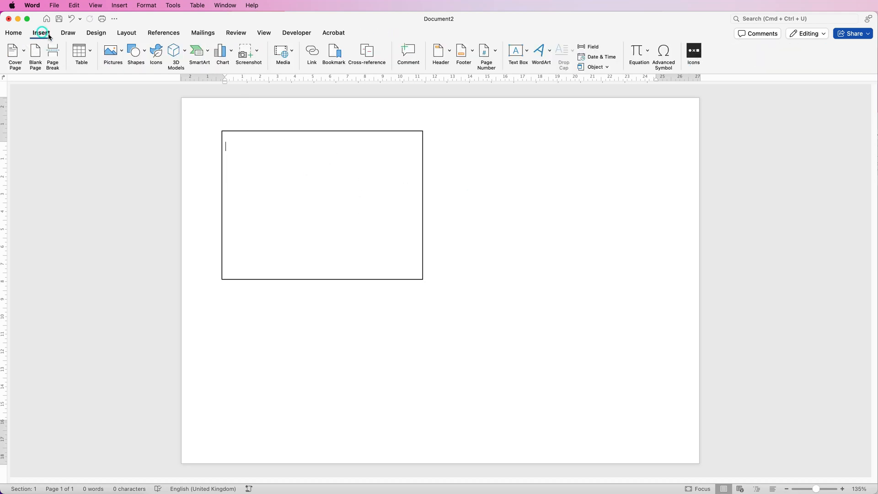
{"action": "left_click", "coordinate": [527, 50]}
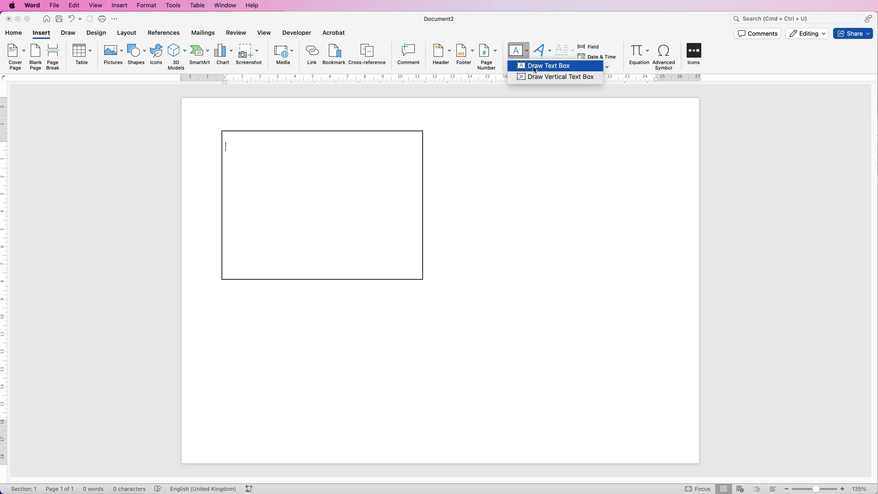
{"action": "left_click", "coordinate": [533, 66]}
{"action": "left_click_drag", "start_coordinate": [243, 147], "coordinate": [400, 212]}
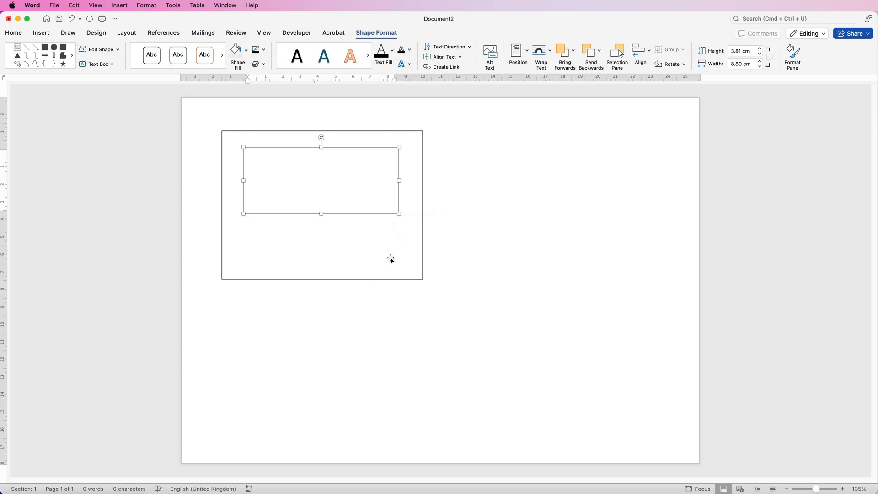
{"action": "left_click", "coordinate": [453, 187]}
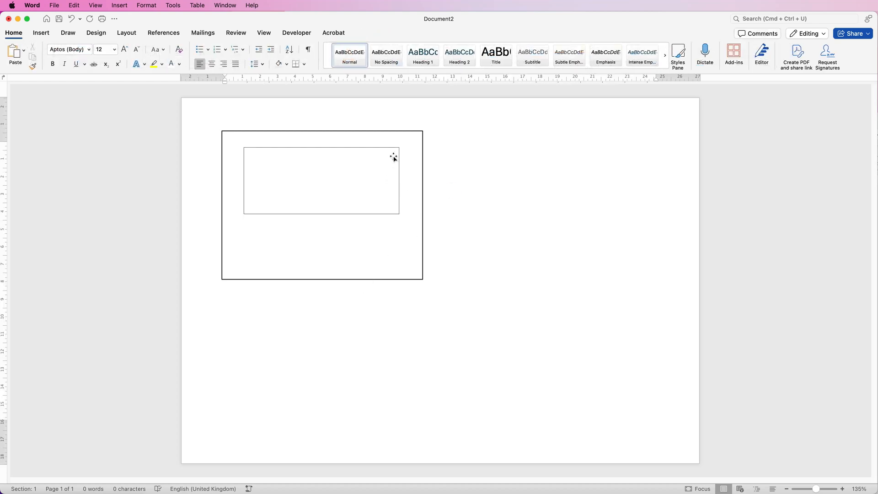
{"action": "mouse_move", "coordinate": [313, 183]}
{"action": "left_mouse_down"}
{"action": "mouse_move", "coordinate": [306, 148]}
{"action": "mouse_move", "coordinate": [312, 179]}
{"action": "left_mouse_up"}
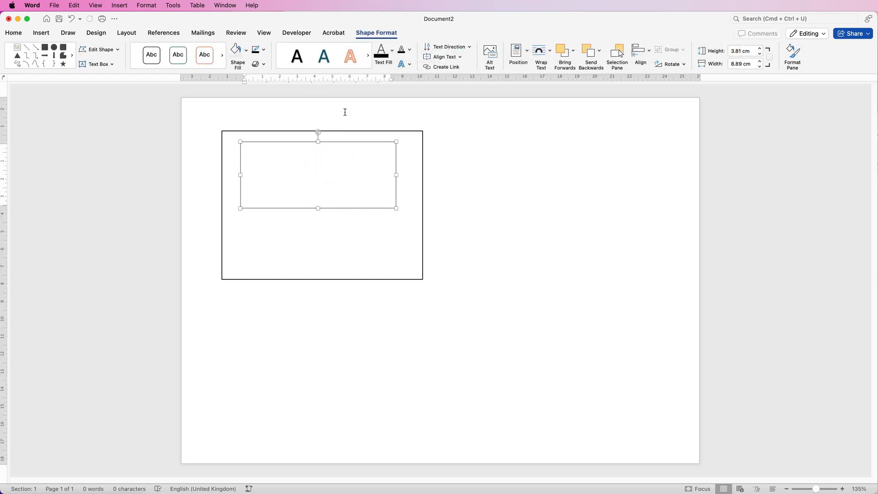
Remove the outline and the fill from the text box.
{"action": "left_click", "coordinate": [300, 142]}
{"action": "left_click", "coordinate": [264, 50]}
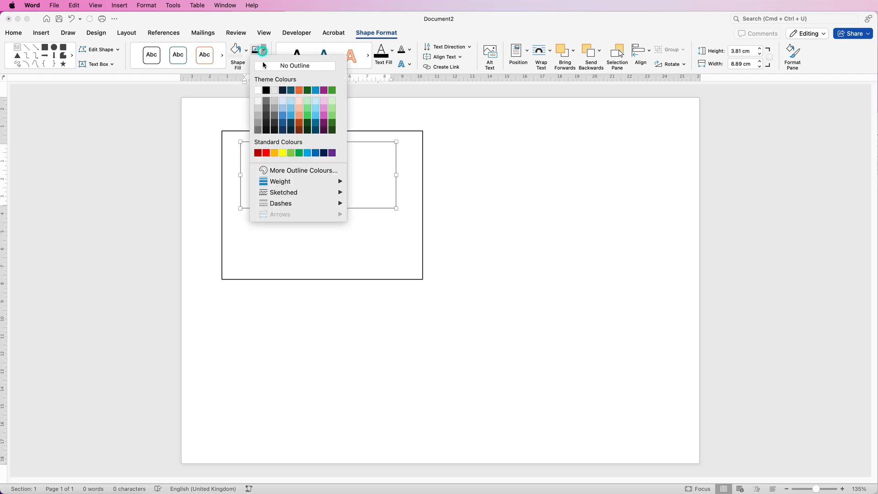
{"action": "left_click", "coordinate": [264, 66]}
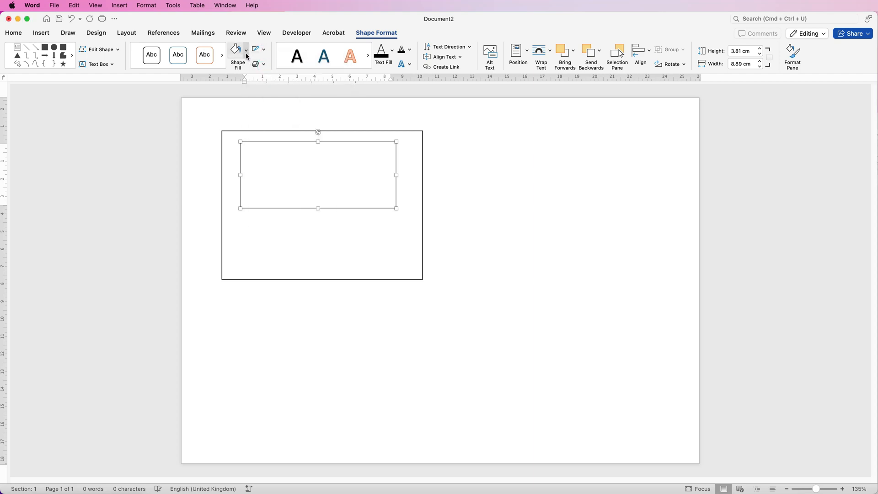
{"action": "left_click", "coordinate": [247, 52]}
{"action": "left_click", "coordinate": [246, 71]}
Enter "Thank you for your order" in the text box and format it in the bellania font at size 18.
{"action": "type", "text": "Thank you for your order"}
{"action": "left_click_drag", "start_coordinate": [324, 149], "coordinate": [250, 150]}
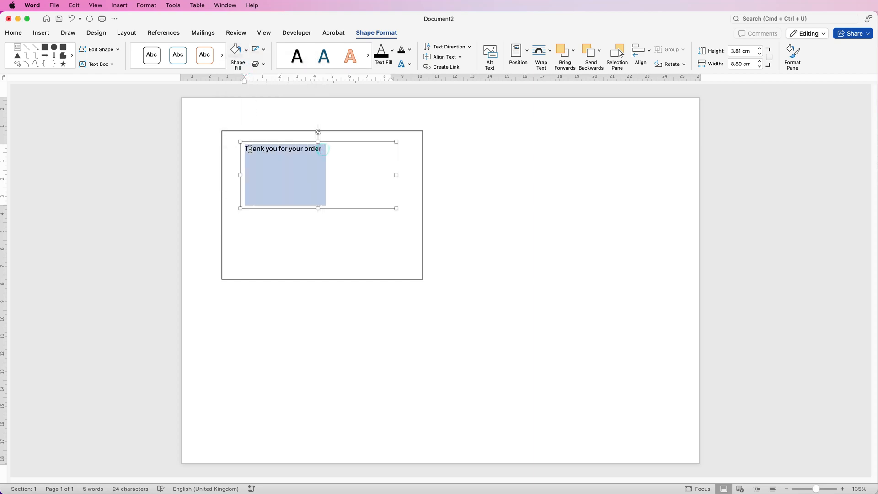
{"action": "left_click", "coordinate": [19, 35]}
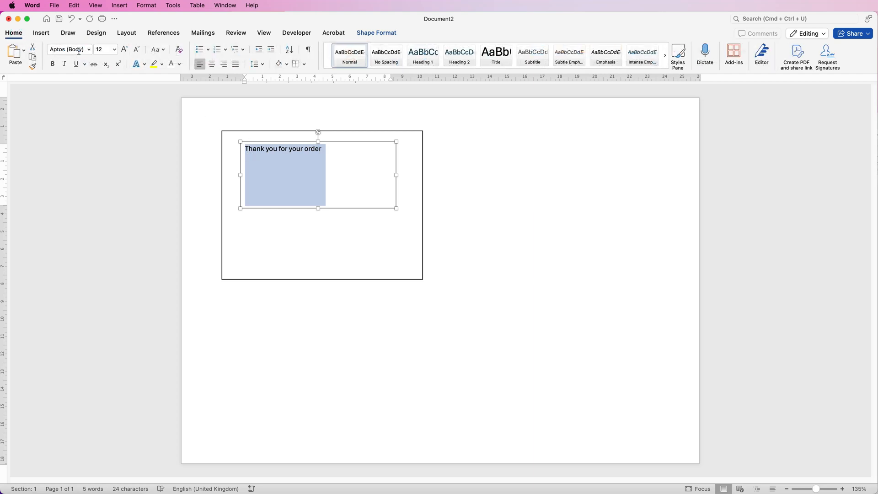
{"action": "left_click", "coordinate": [90, 52]}
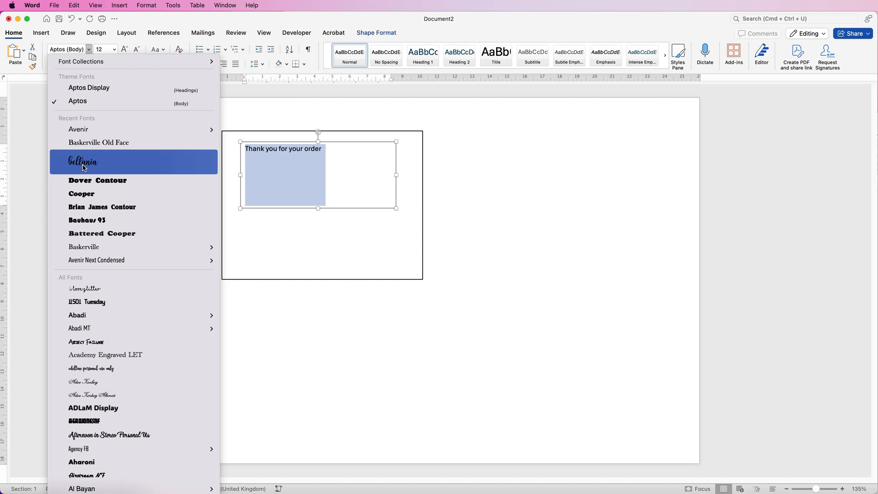
{"action": "left_click", "coordinate": [85, 162]}
{"action": "left_click", "coordinate": [124, 51]}
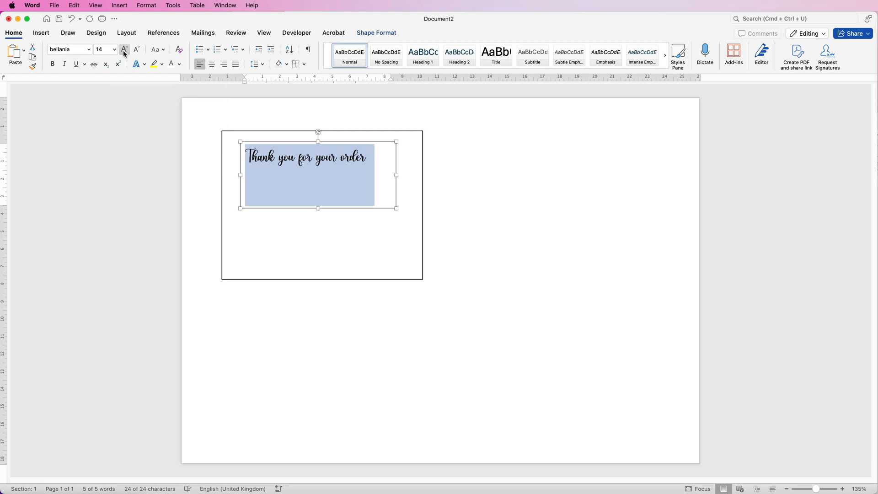
{"action": "left_click", "coordinate": [124, 51]}
{"action": "left_click", "coordinate": [126, 52]}
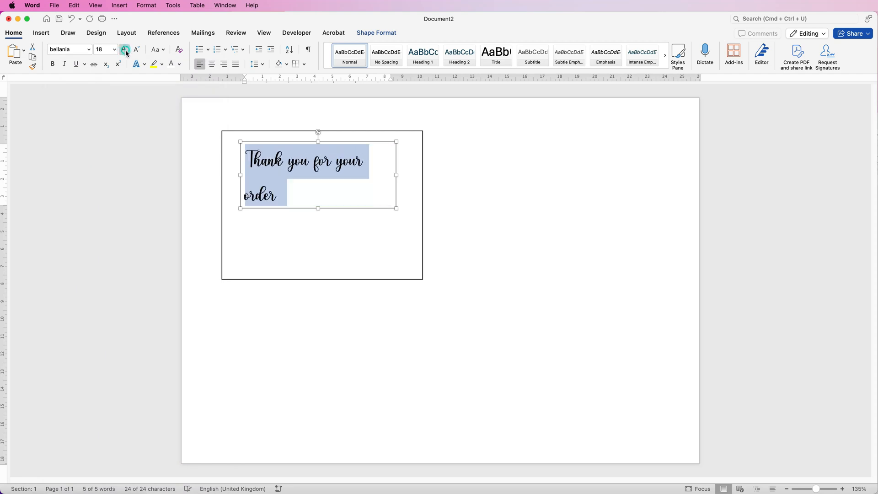
Resize the text box to about 9.7 cm wide and 2.2 cm high so the text fits on one line.
{"action": "left_click", "coordinate": [397, 174]}
{"action": "left_click_drag", "start_coordinate": [397, 174], "coordinate": [410, 175]}
{"action": "left_click_drag", "start_coordinate": [325, 209], "coordinate": [325, 181]}
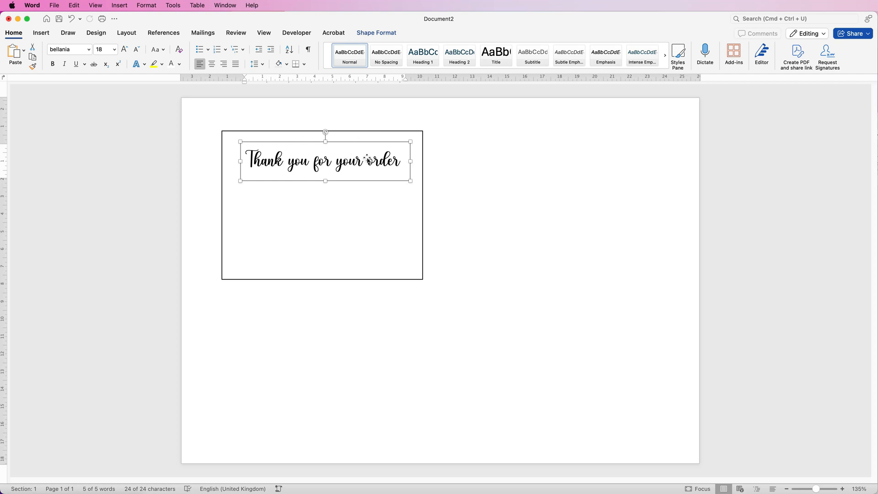
Align the text box and the rectangle to their horizontal centre, and nudge the text box upward.
{"action": "left_click", "coordinate": [357, 131]}
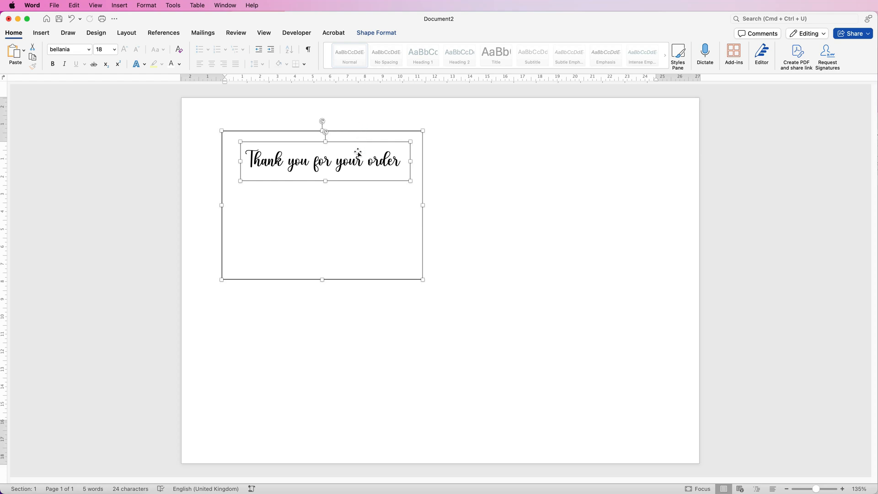
{"action": "left_click", "coordinate": [386, 34]}
{"action": "left_click", "coordinate": [650, 53]}
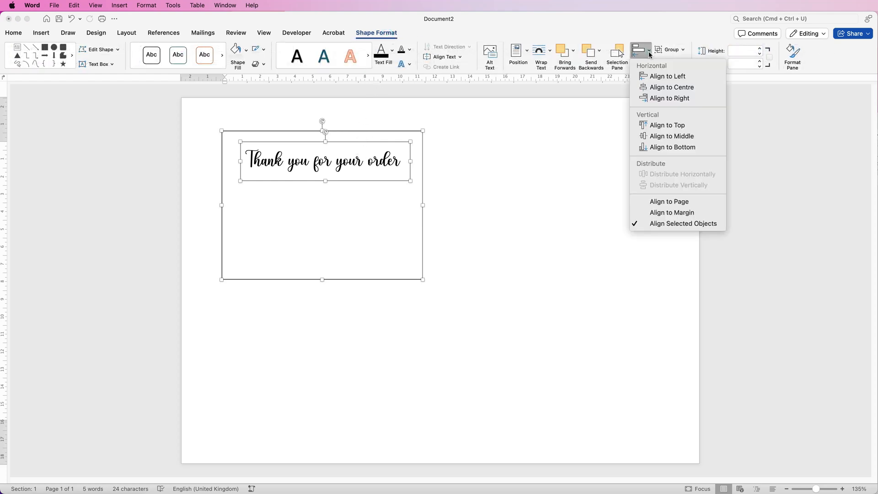
{"action": "left_click", "coordinate": [653, 88]}
{"action": "left_click", "coordinate": [369, 163]}
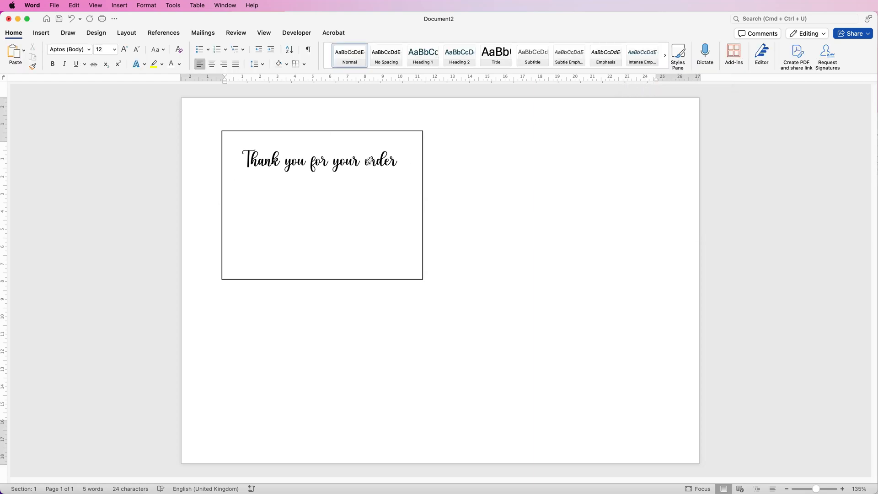
{"action": "key", "text": "Up"}
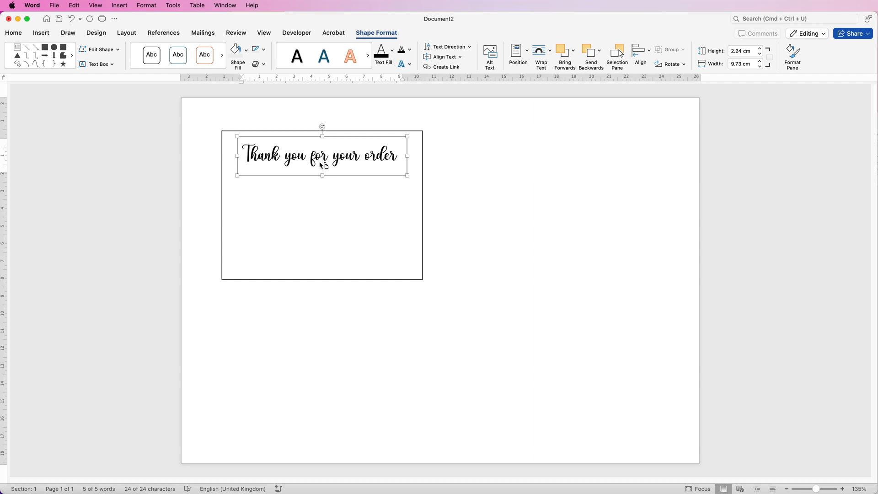
Duplicate the "Thank you for your order" text box directly below the original inside the rectangle.
{"action": "left_click_drag", "start_coordinate": [318, 157], "coordinate": [301, 204]}
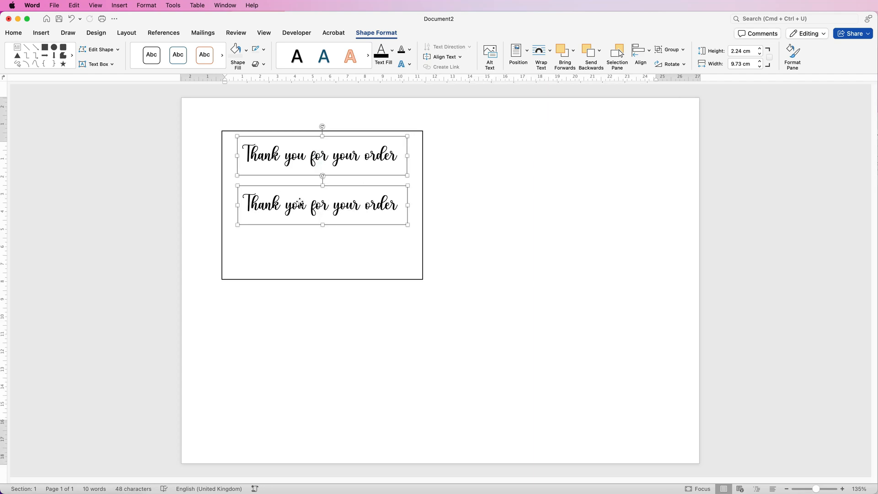
{"action": "left_click", "coordinate": [386, 205]}
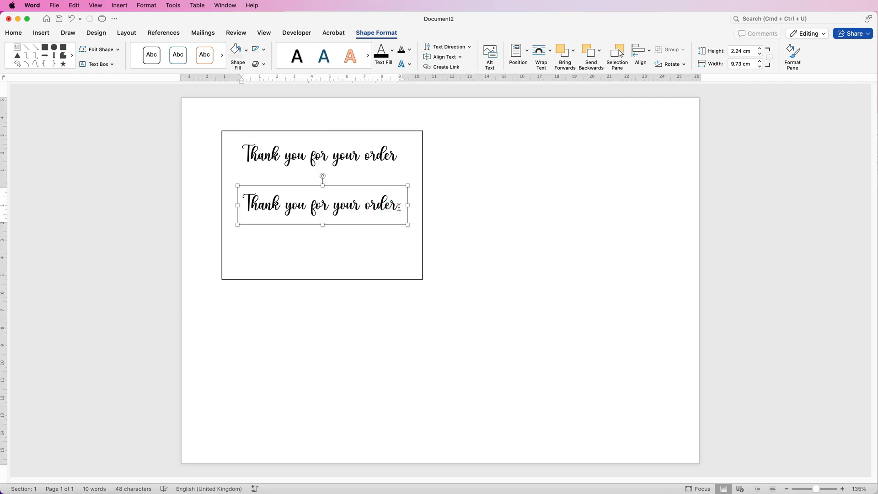
Change the lower text box's font to Avenir and replace its text with the copied "Your support means the world to us." message.
{"action": "left_click_drag", "start_coordinate": [402, 207], "coordinate": [268, 204]}
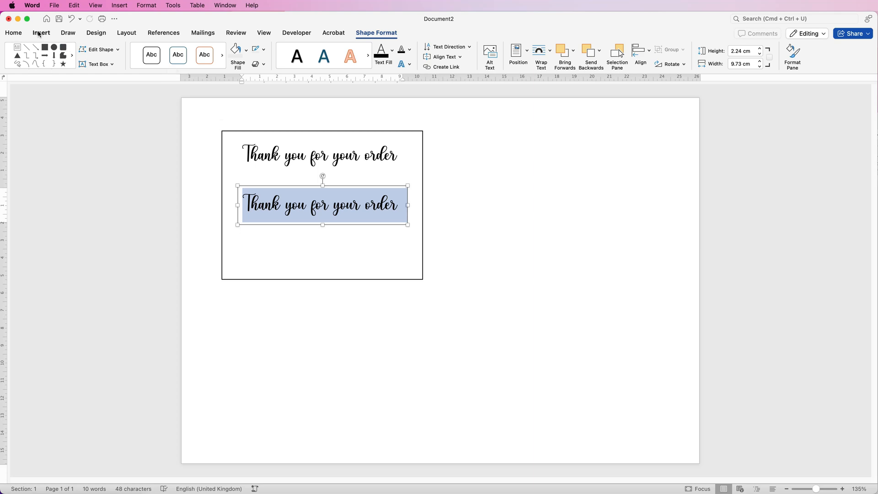
{"action": "left_click", "coordinate": [12, 33]}
{"action": "left_click", "coordinate": [89, 50]}
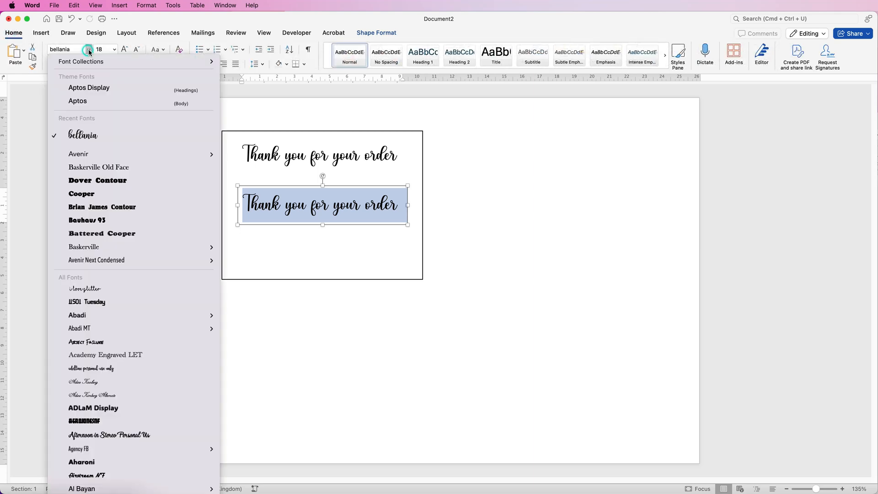
{"action": "left_click", "coordinate": [78, 158]}
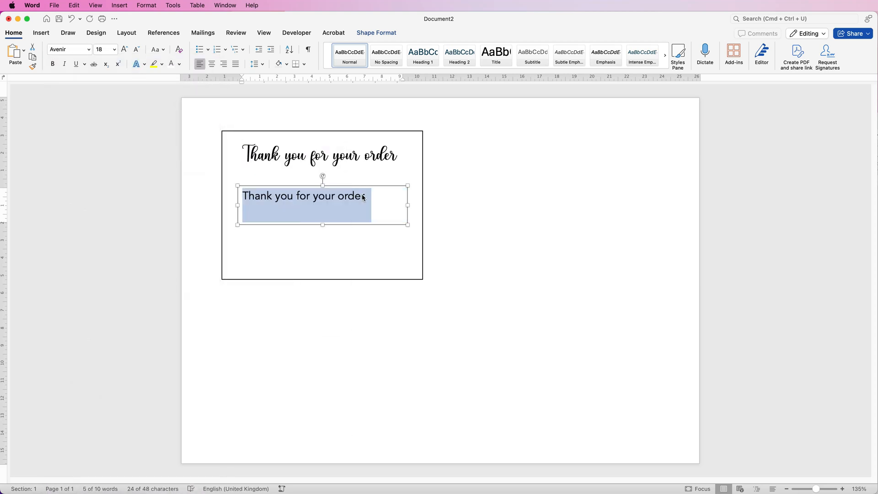
{"action": "type", "text": "Your support means the world to us. Our small business wouldn’t be where it is today without amazing customers like you."}
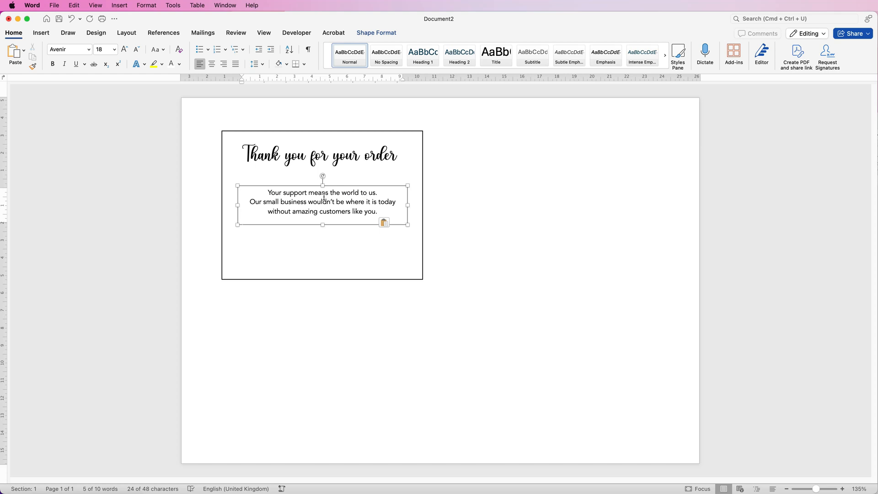
Move the support message text box up, closer to the "Thank you for your order" heading.
{"action": "left_click", "coordinate": [323, 199]}
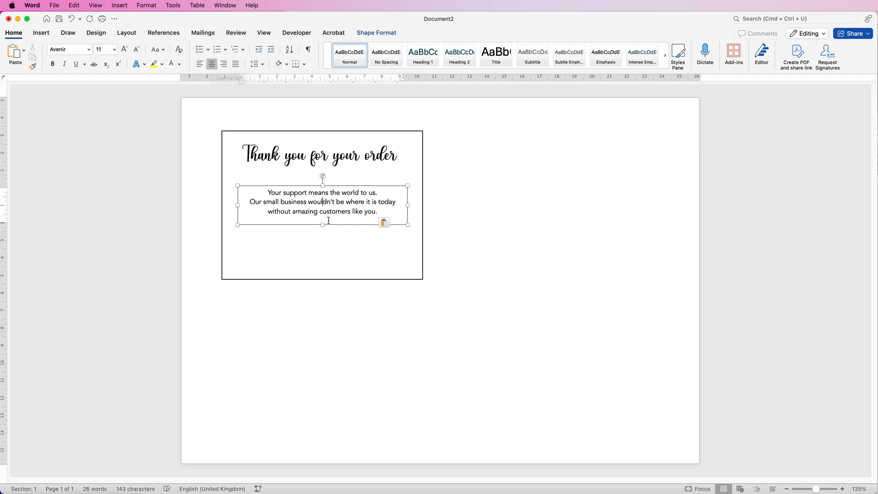
{"action": "left_click_drag", "start_coordinate": [339, 187], "coordinate": [340, 174]}
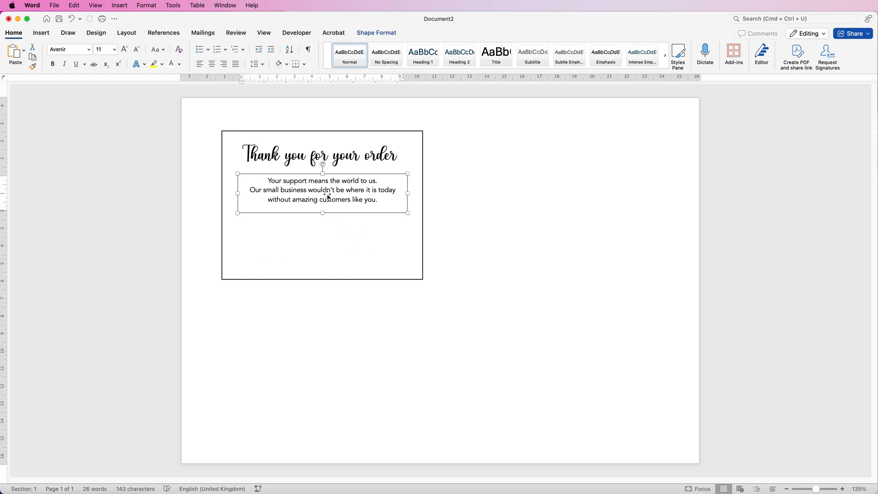
{"action": "left_click", "coordinate": [330, 197]}
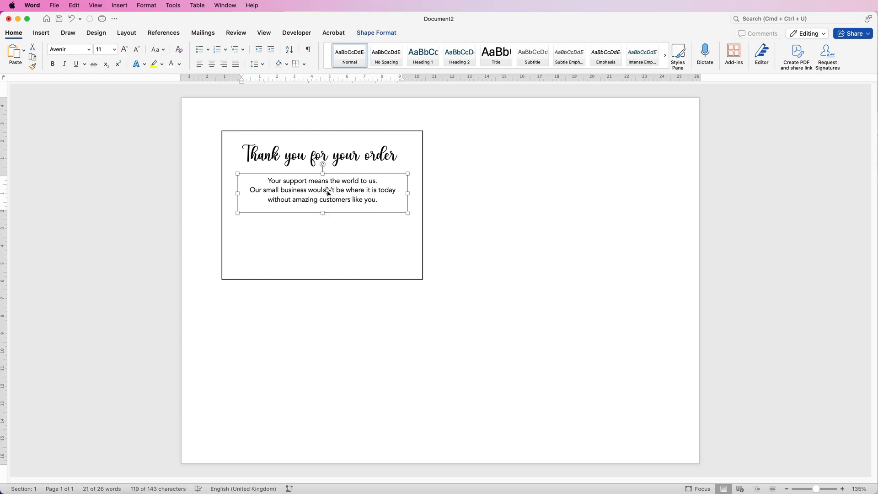
Duplicate the message text box, place a copy lower in the card, and replace its text with "Enjoy 20% off your next order with code THANKYOU20".
{"action": "left_click_drag", "start_coordinate": [327, 193], "coordinate": [320, 344]}
{"action": "left_click", "coordinate": [329, 309]}
{"action": "left_click", "coordinate": [320, 346]}
{"action": "left_click_drag", "start_coordinate": [318, 347], "coordinate": [321, 248]}
{"action": "type", "text": "Enjoy 20% off your next order with code THANKYOU20"}
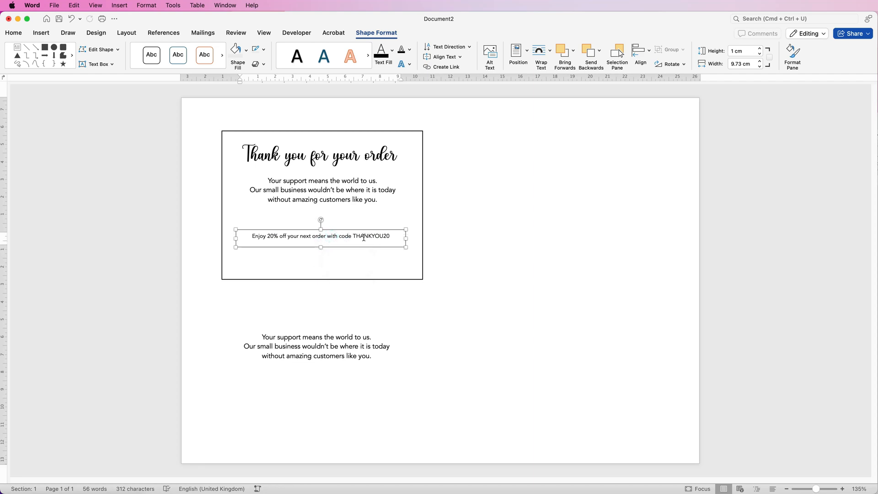
{"action": "left_click", "coordinate": [14, 32]}
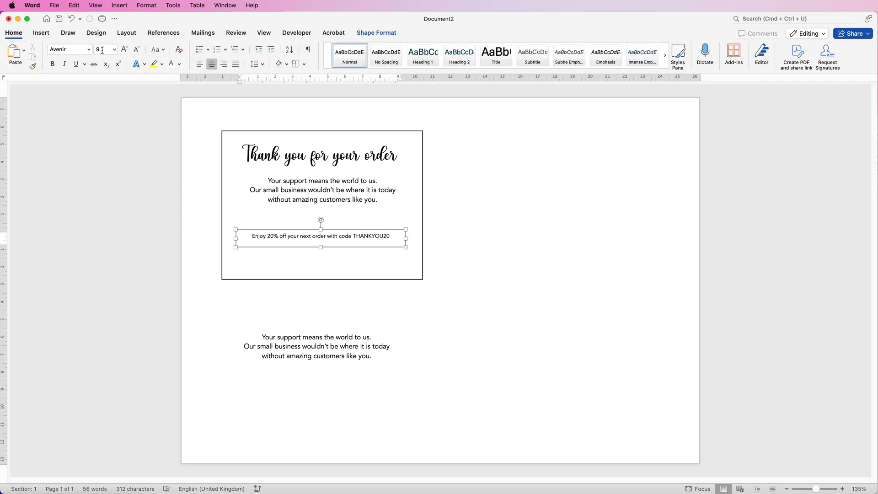
{"action": "left_click_drag", "start_coordinate": [313, 347], "coordinate": [318, 258]}
{"action": "triple_click", "coordinate": [346, 276]}
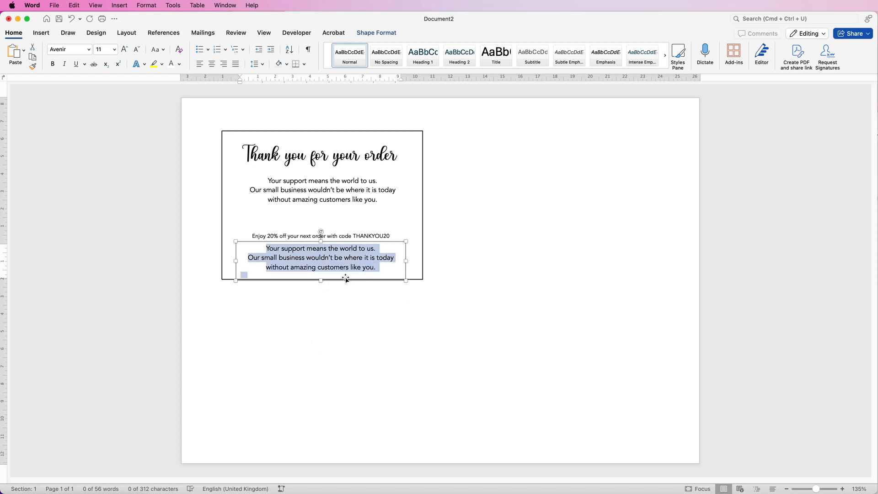
{"action": "type", "text": "www.yourcompany.com"}
{"action": "left_click_drag", "start_coordinate": [320, 281], "coordinate": [321, 259]}
{"action": "left_click_drag", "start_coordinate": [400, 250], "coordinate": [328, 270]}
{"action": "left_click_drag", "start_coordinate": [338, 237], "coordinate": [335, 249]}
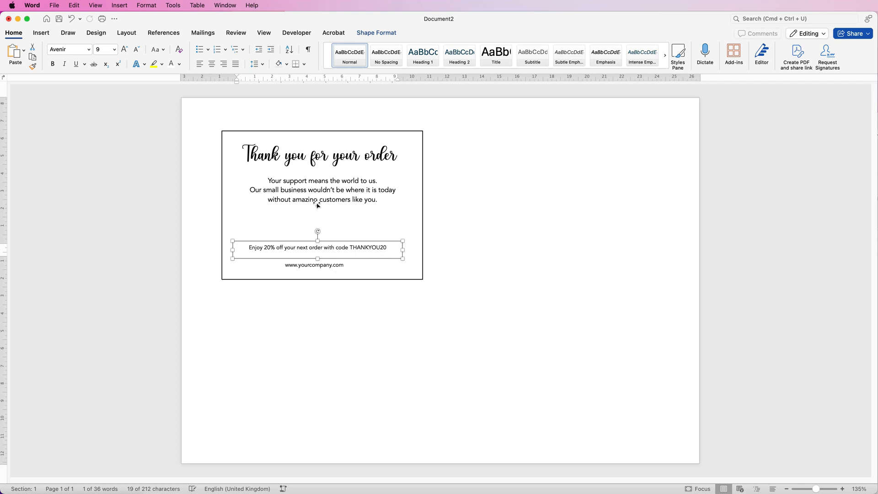
Insert the picture "Plant Logo copy.png" from the Logos folder.
{"action": "left_click", "coordinate": [42, 35]}
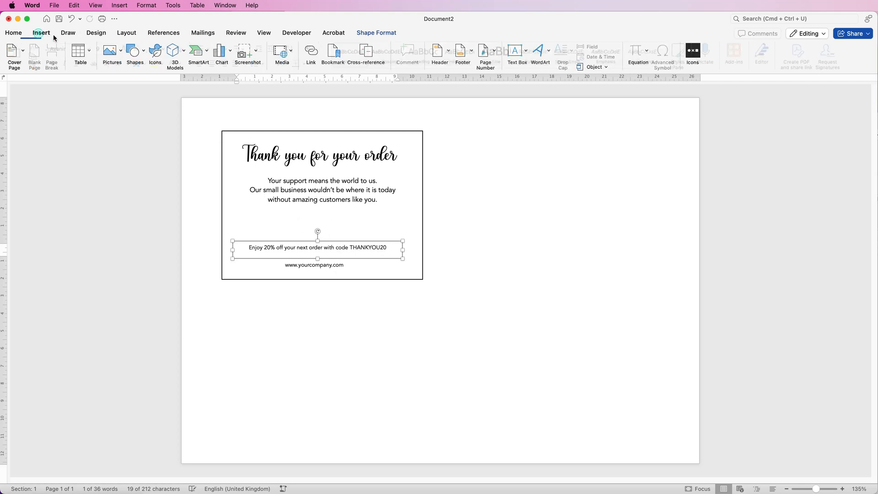
{"action": "left_click", "coordinate": [123, 54]}
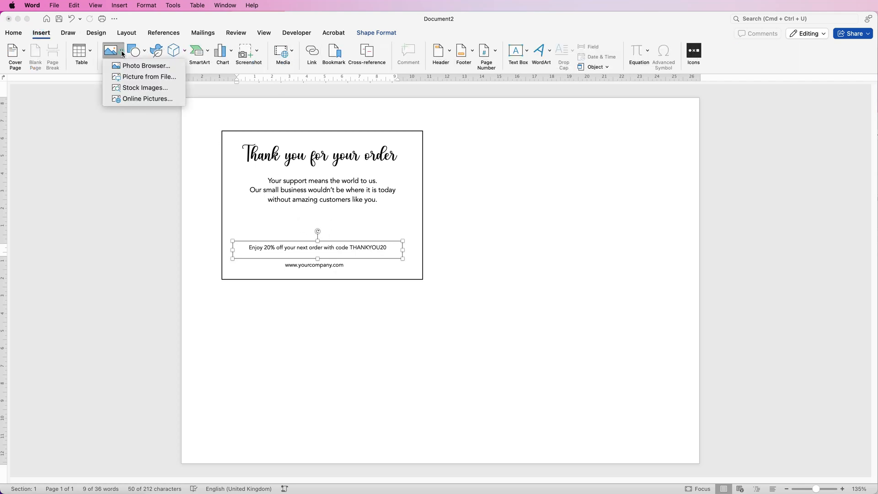
{"action": "left_click", "coordinate": [129, 76]}
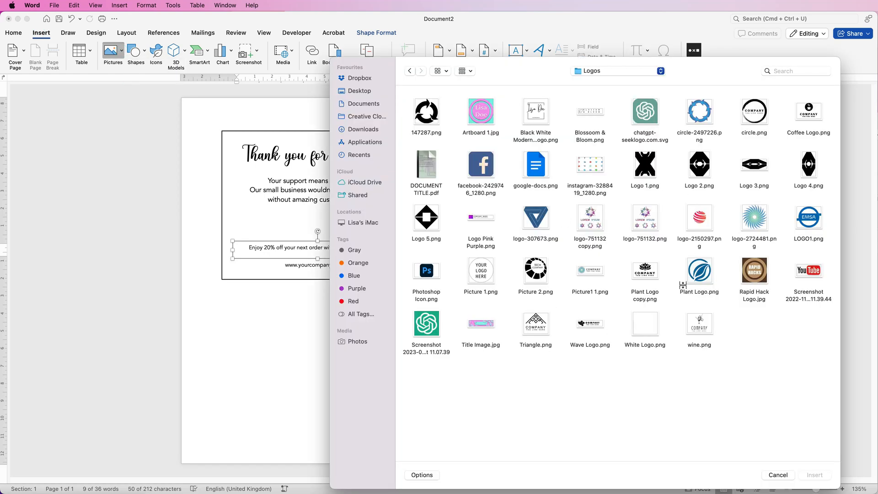
{"action": "left_click", "coordinate": [645, 271]}
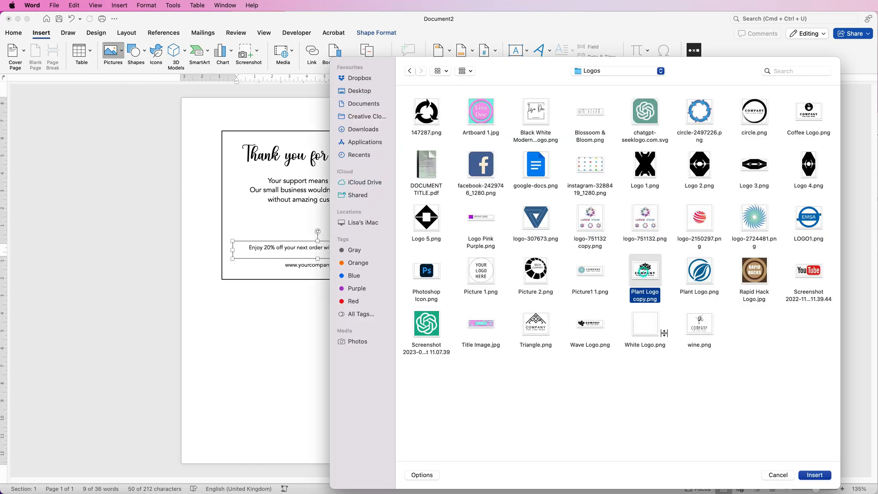
{"action": "left_click", "coordinate": [813, 475]}
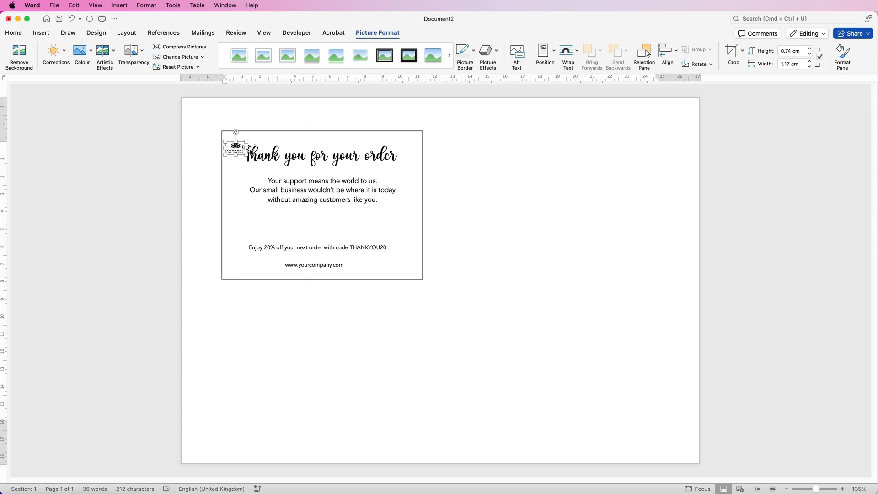
Set the logo's wrapping to In Front of Text, enlarge it to about 2.55 × 1.59 cm, and place it between the message and discount line.
{"action": "left_click", "coordinate": [576, 53]}
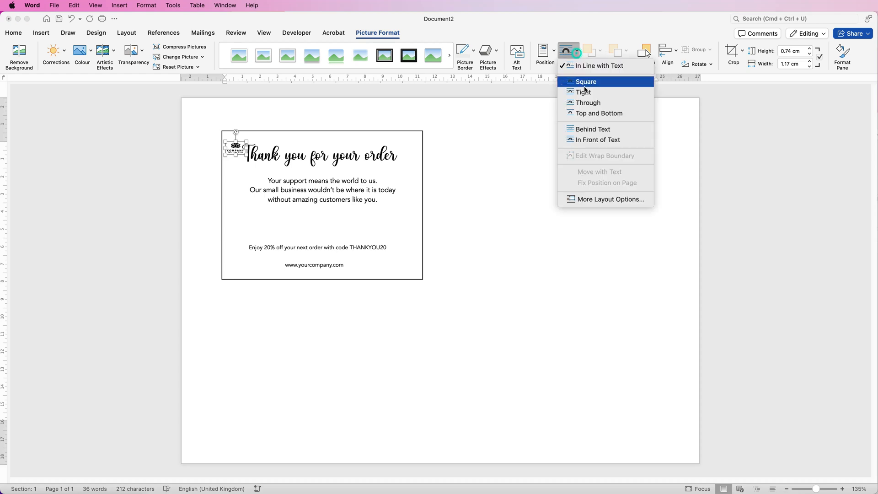
{"action": "left_click", "coordinate": [579, 145]}
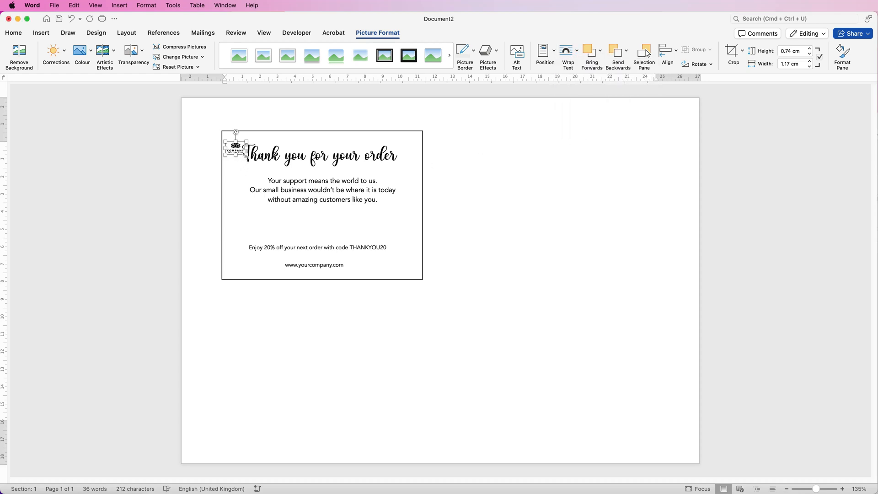
{"action": "left_click_drag", "start_coordinate": [245, 154], "coordinate": [270, 171]}
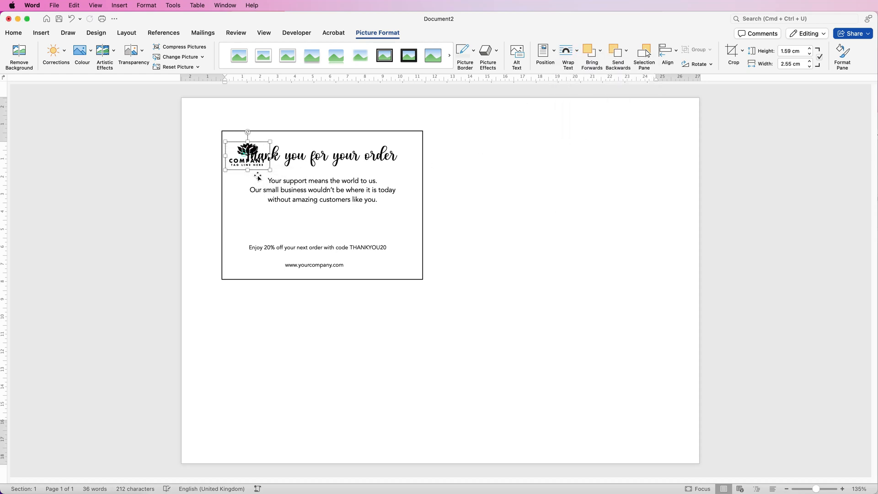
{"action": "double_click", "coordinate": [244, 154]}
{"action": "left_click_drag", "start_coordinate": [180, 149], "coordinate": [246, 215]}
{"action": "left_click", "coordinate": [280, 150]}
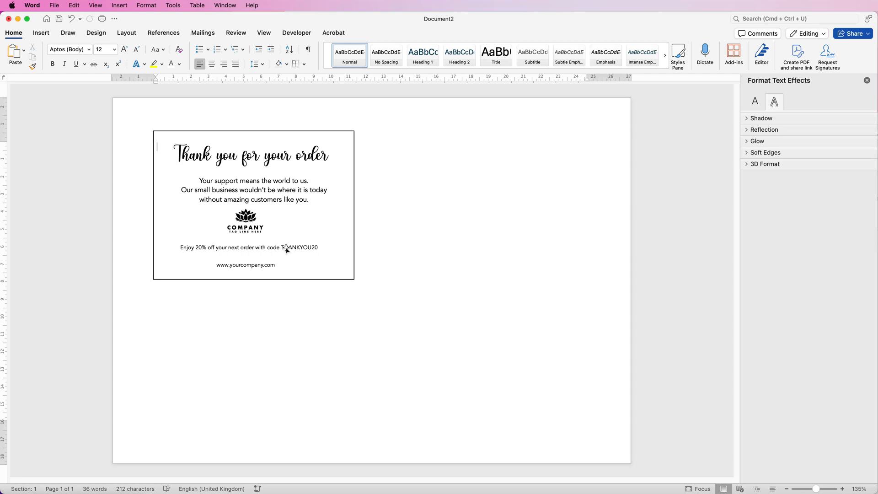
Nudge the discount line, logo and support message slightly downward to even out the card's vertical spacing.
{"action": "left_click_drag", "start_coordinate": [286, 248], "coordinate": [286, 254]}
{"action": "left_click_drag", "start_coordinate": [246, 222], "coordinate": [248, 228]}
{"action": "left_click_drag", "start_coordinate": [261, 190], "coordinate": [261, 193]}
{"action": "left_click", "coordinate": [270, 157]}
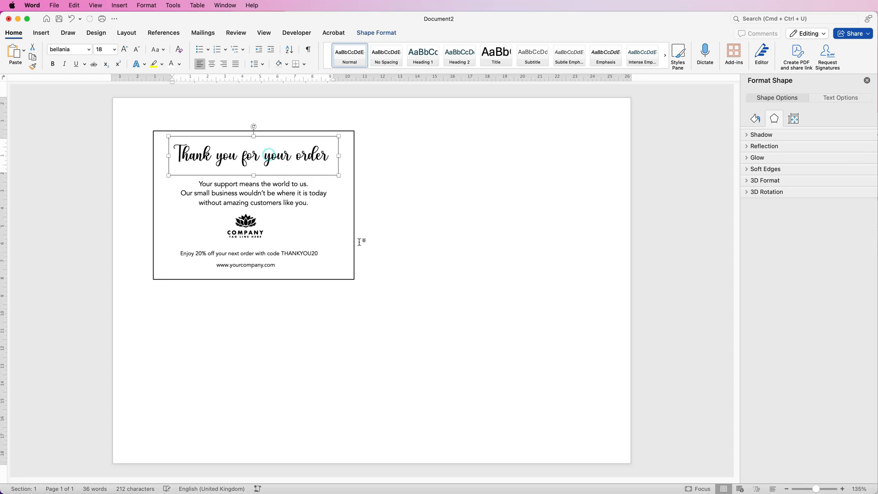
{"action": "left_click_drag", "start_coordinate": [247, 231], "coordinate": [249, 233]}
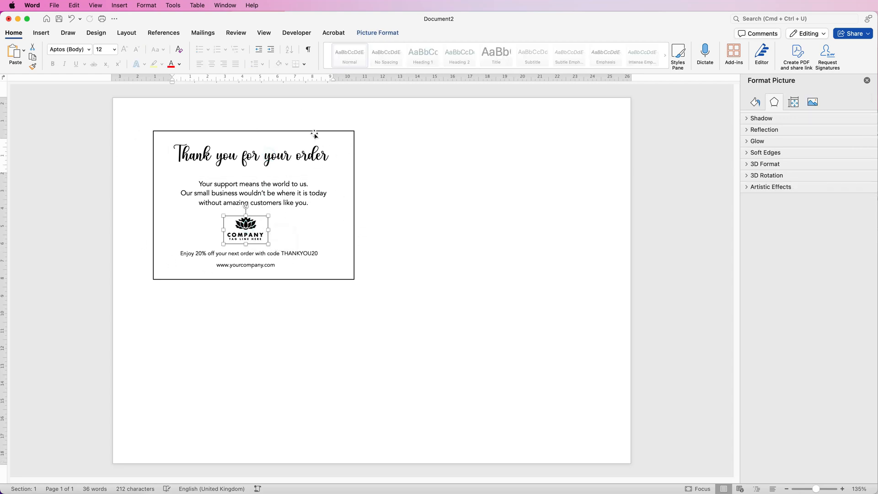
Select the rectangle, all four text boxes and the logo, and align them to their horizontal centre.
{"action": "left_click", "coordinate": [314, 132]}
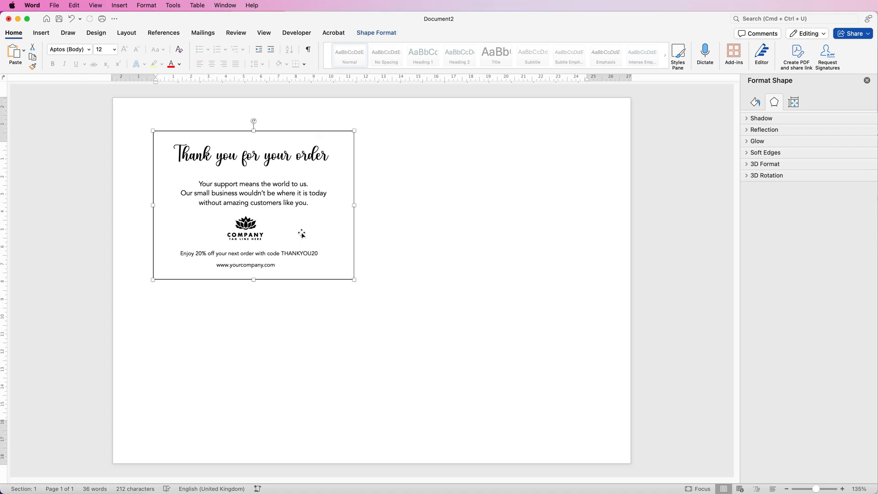
{"action": "left_click", "coordinate": [295, 157], "text": "shift"}
{"action": "left_click", "coordinate": [274, 193], "text": "shift"}
{"action": "left_click", "coordinate": [245, 228], "text": "shift"}
{"action": "left_click", "coordinate": [247, 256], "text": "shift"}
{"action": "left_click", "coordinate": [257, 269], "text": "shift"}
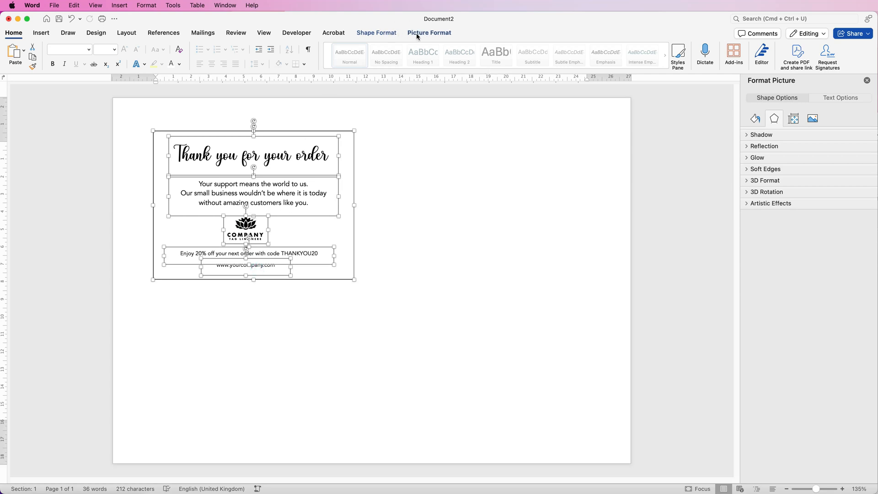
{"action": "left_click", "coordinate": [392, 33]}
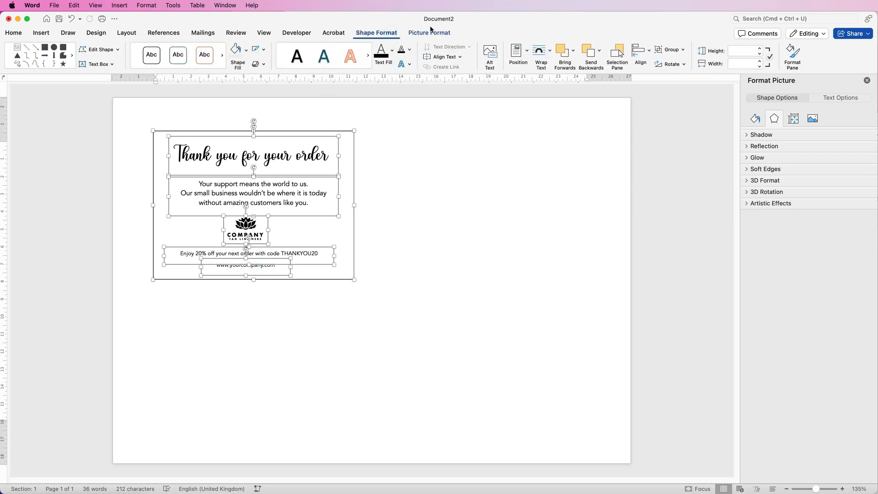
{"action": "left_click", "coordinate": [649, 53]}
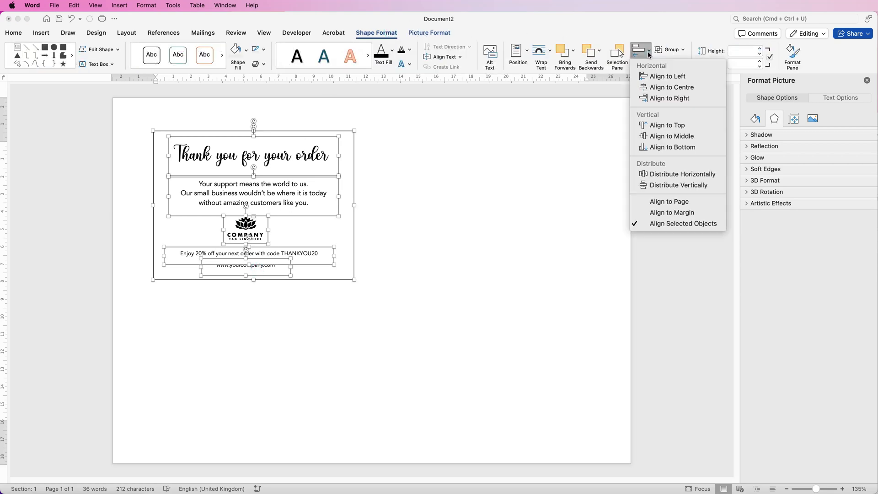
{"action": "left_click", "coordinate": [656, 88]}
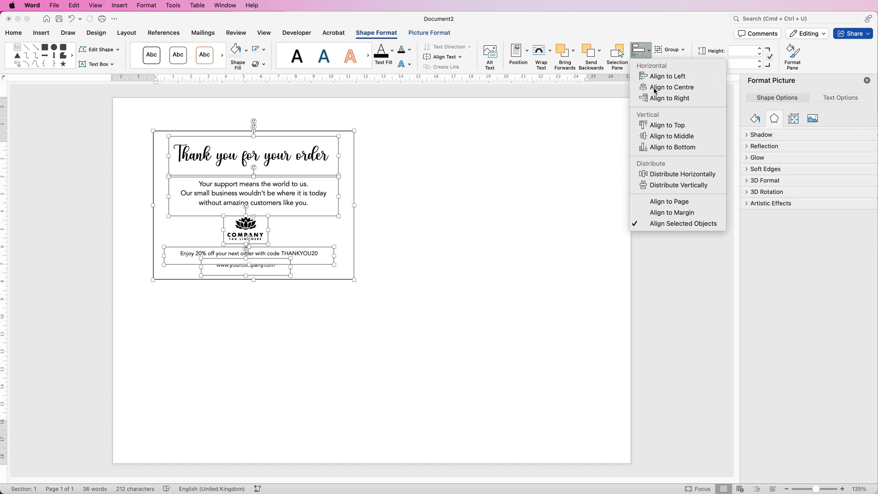
{"action": "left_click", "coordinate": [371, 188]}
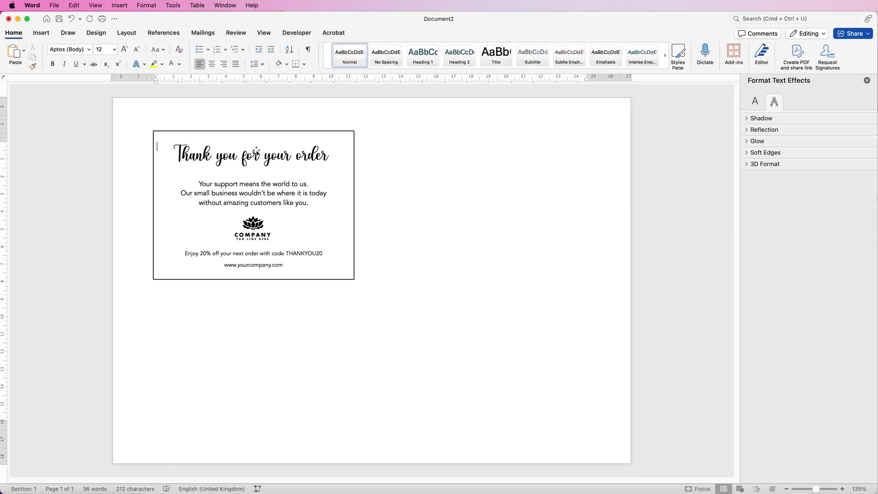
With the rectangle, text boxes and logo selected, align them to the centre again and group them into one object.
{"action": "left_click", "coordinate": [301, 264]}
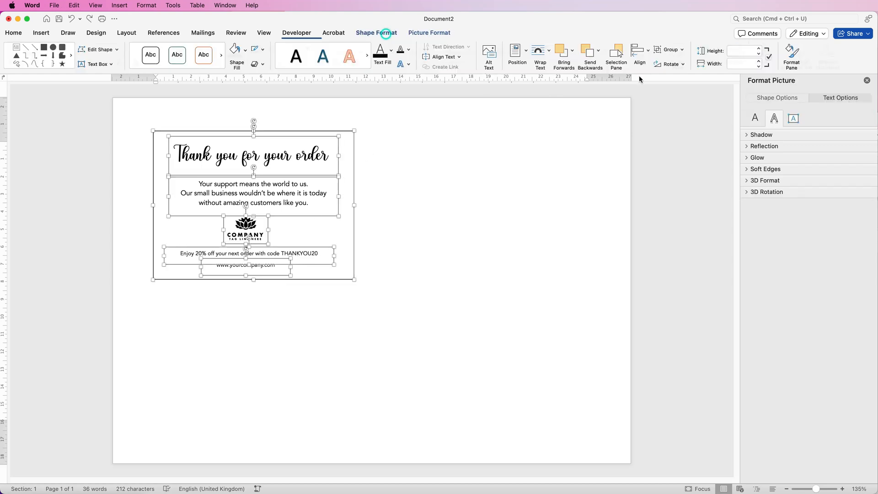
{"action": "left_click", "coordinate": [648, 51]}
{"action": "left_click", "coordinate": [652, 88]}
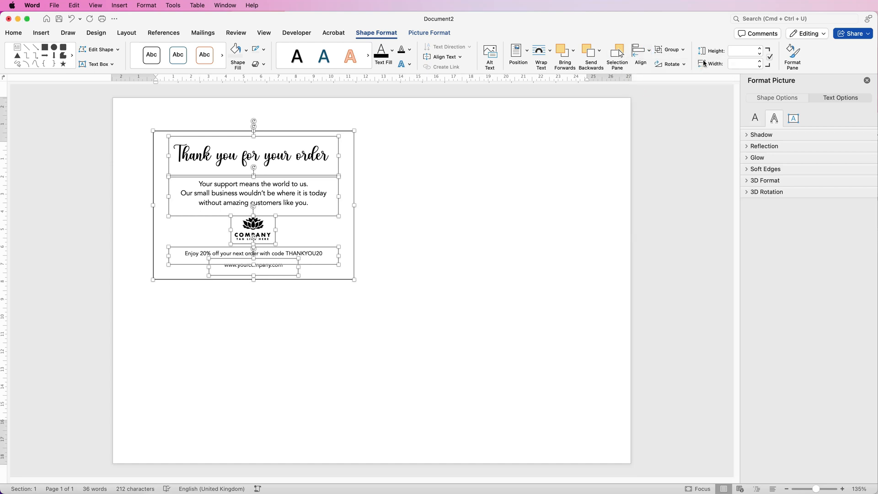
{"action": "left_click", "coordinate": [682, 50]}
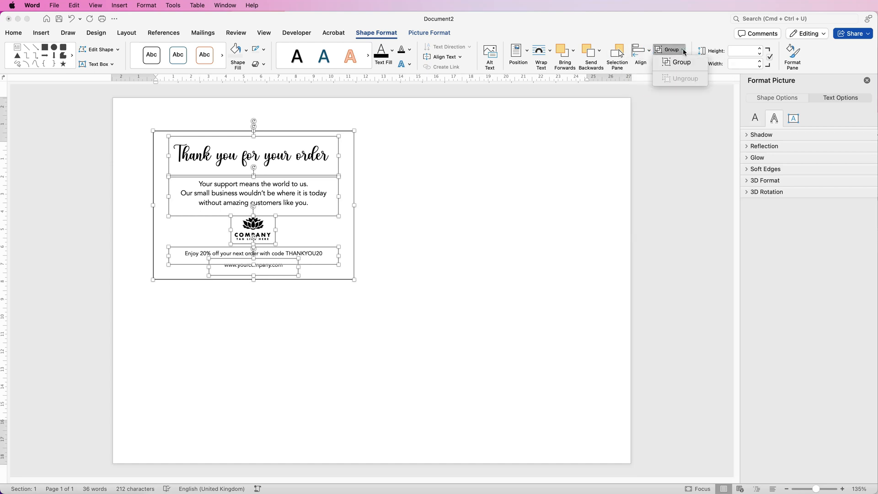
{"action": "left_click", "coordinate": [675, 64]}
Move the grouped card up slightly and duplicate it to fill the page with four cards in a two-by-two grid.
{"action": "mouse_move", "coordinate": [266, 209]}
{"action": "left_mouse_down"}
{"action": "mouse_move", "coordinate": [293, 259]}
{"action": "mouse_move", "coordinate": [304, 196]}
{"action": "mouse_move", "coordinate": [252, 208]}
{"action": "mouse_move", "coordinate": [263, 197]}
{"action": "left_mouse_up"}
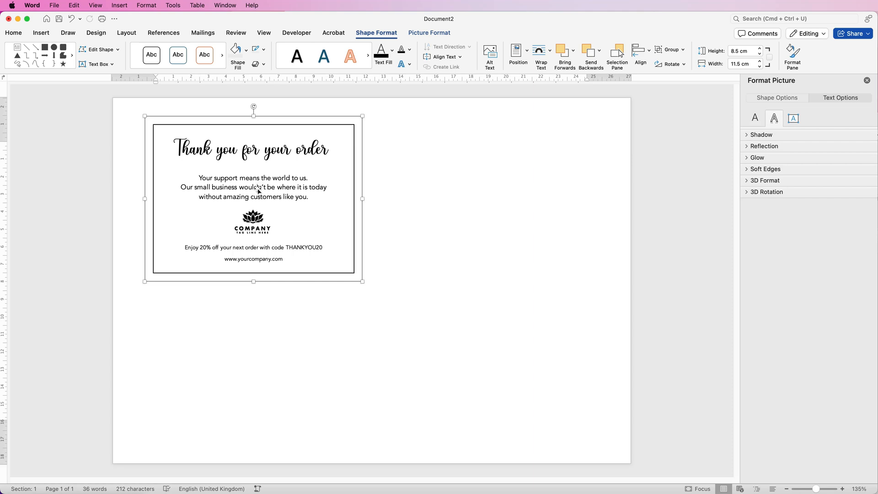
{"action": "left_click_drag", "start_coordinate": [258, 189], "coordinate": [476, 345]}
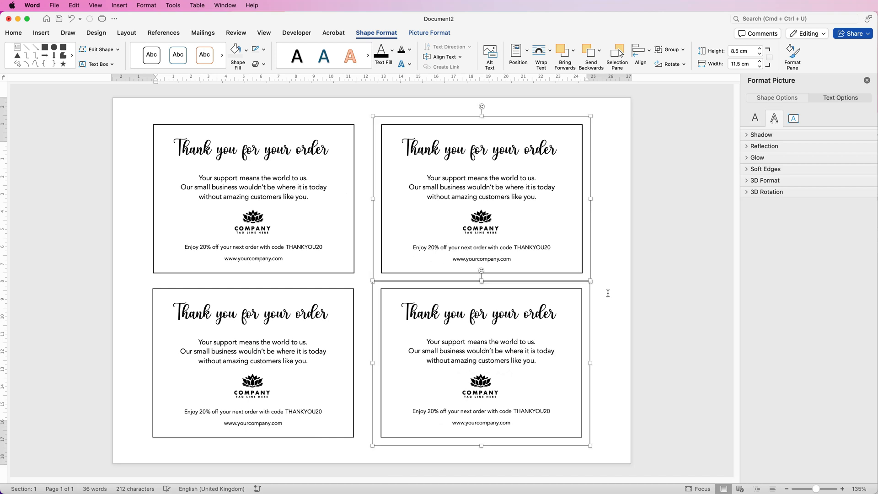
{"action": "left_click", "coordinate": [605, 293]}
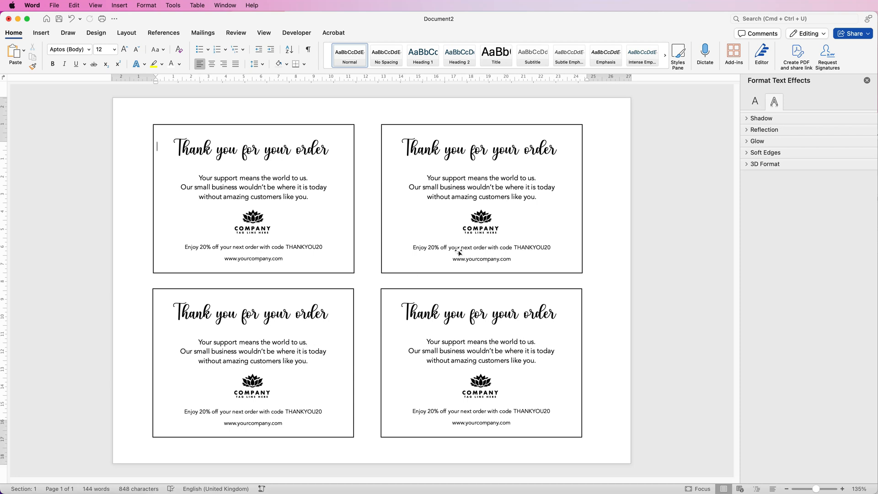
{"action": "left_click", "coordinate": [419, 338]}
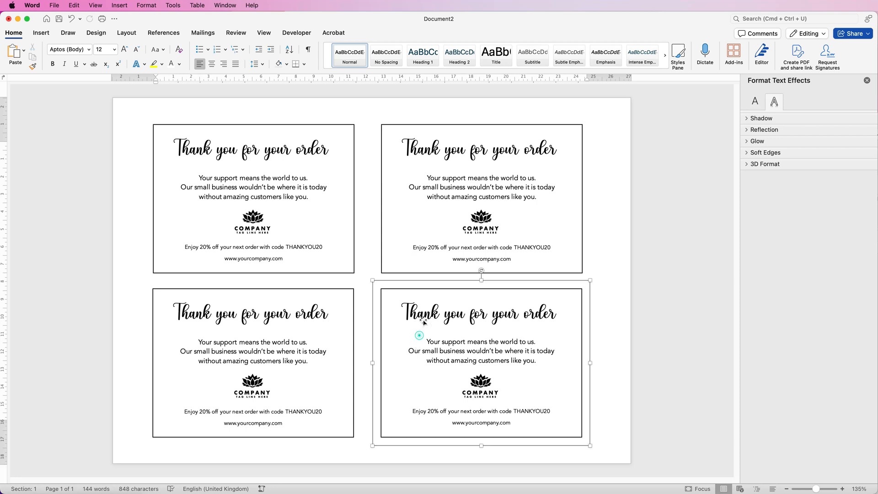
Group the two right cards and the two left cards as column pairs, move the right pair closer, and select both pairs.
{"action": "left_click", "coordinate": [430, 223]}
{"action": "left_click", "coordinate": [416, 346], "text": "shift"}
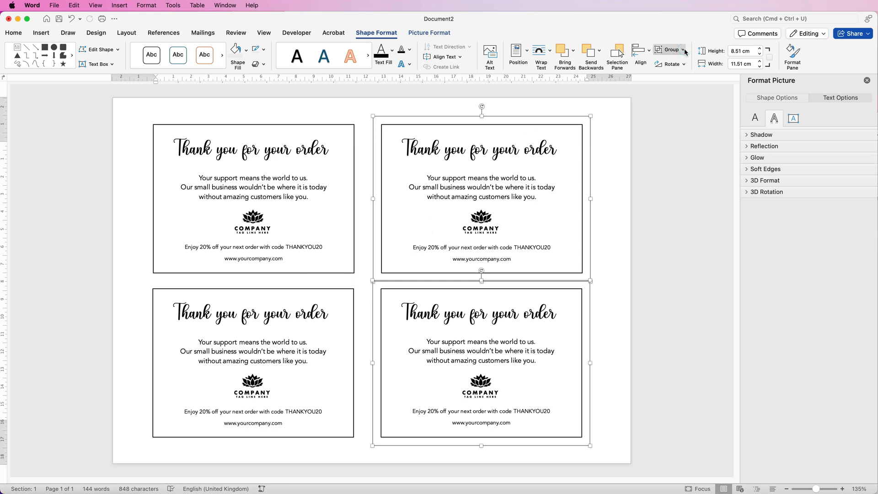
{"action": "left_click", "coordinate": [271, 229]}
{"action": "left_click", "coordinate": [272, 332], "text": "shift"}
{"action": "left_click_drag", "start_coordinate": [447, 255], "coordinate": [434, 251]}
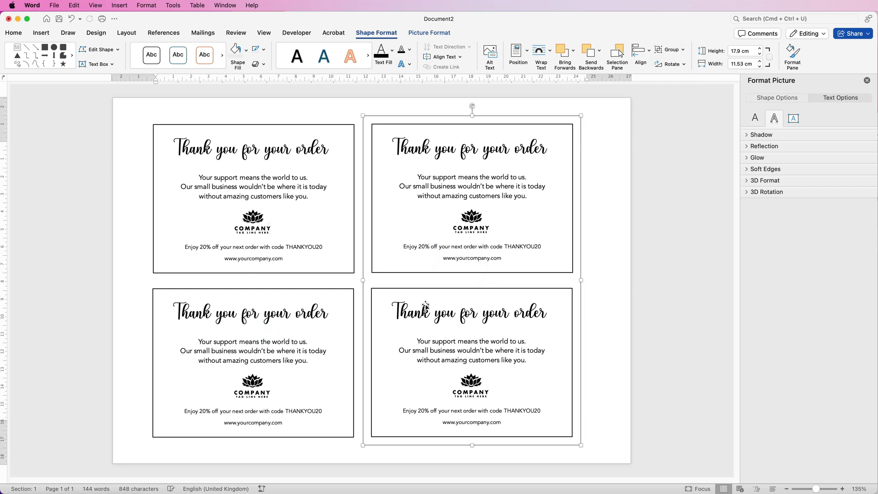
{"action": "left_click", "coordinate": [320, 309], "text": "shift"}
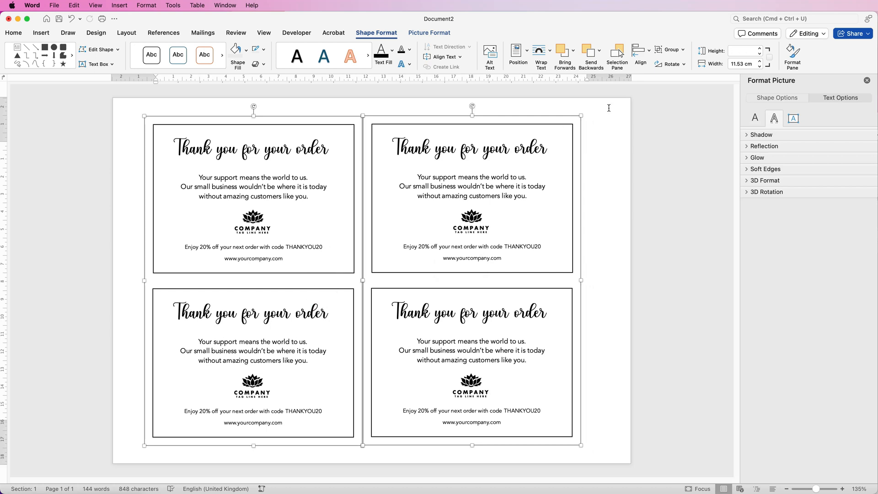
{"action": "left_click", "coordinate": [649, 52]}
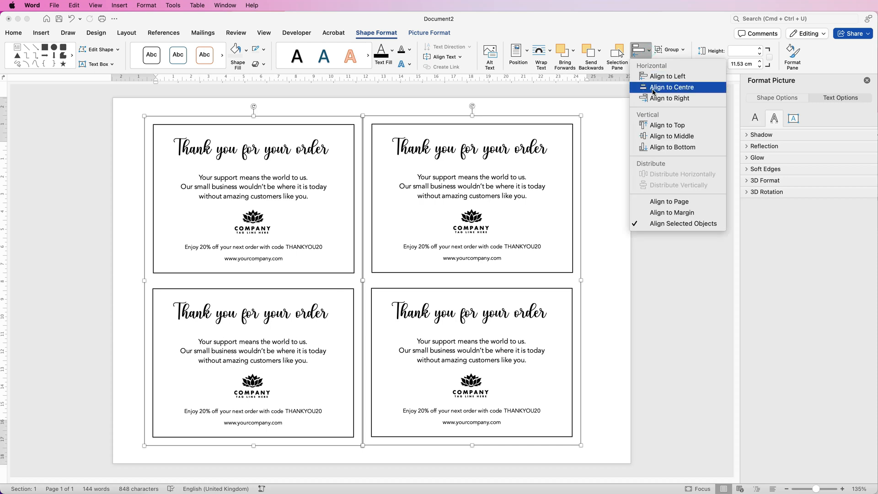
{"action": "left_click", "coordinate": [654, 88]}
{"action": "key", "text": "super+z"}
Align the two column pairs to the top and group them into one four-card object.
{"action": "left_click", "coordinate": [649, 52]}
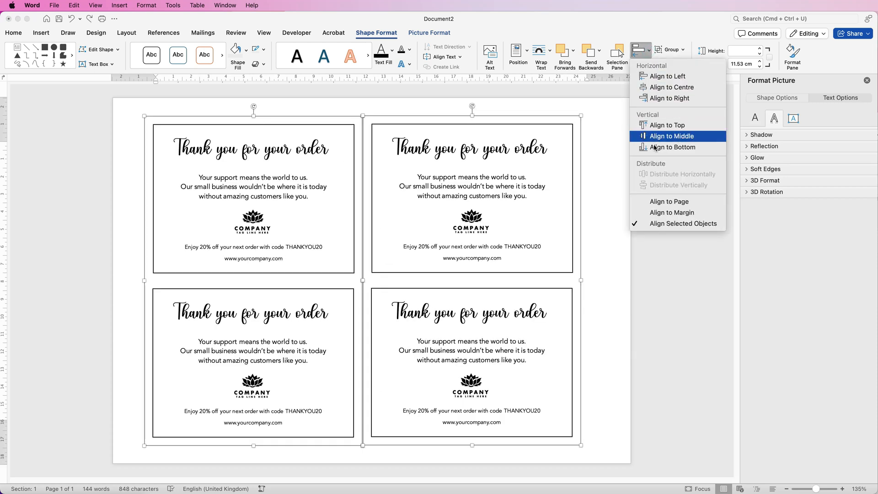
{"action": "left_click", "coordinate": [660, 127]}
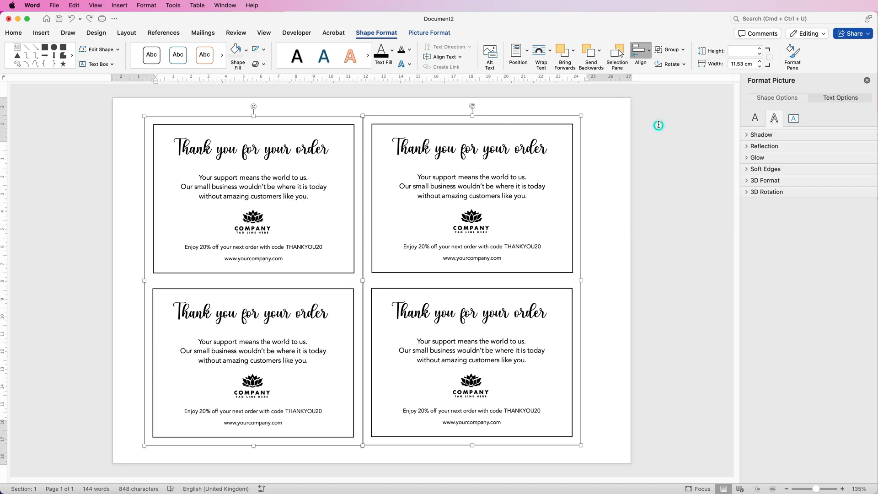
{"action": "left_click", "coordinate": [683, 49]}
{"action": "left_click", "coordinate": [681, 62]}
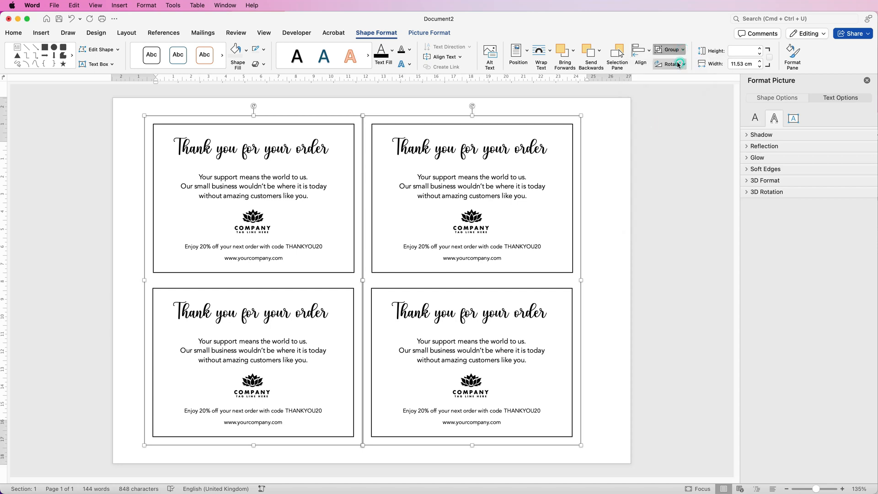
Align the four-card group to the horizontal centre and vertical middle of the margins, and deselect it.
{"action": "left_click", "coordinate": [650, 54]}
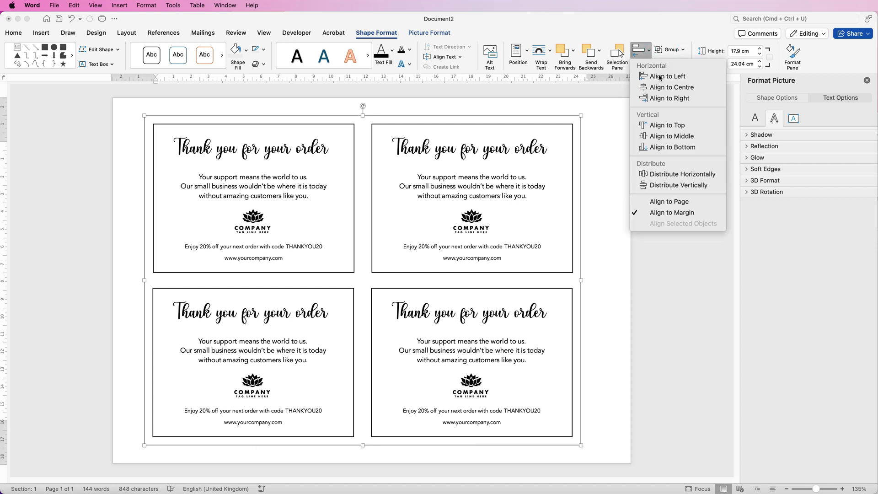
{"action": "left_click", "coordinate": [659, 87]}
{"action": "left_click", "coordinate": [640, 50]}
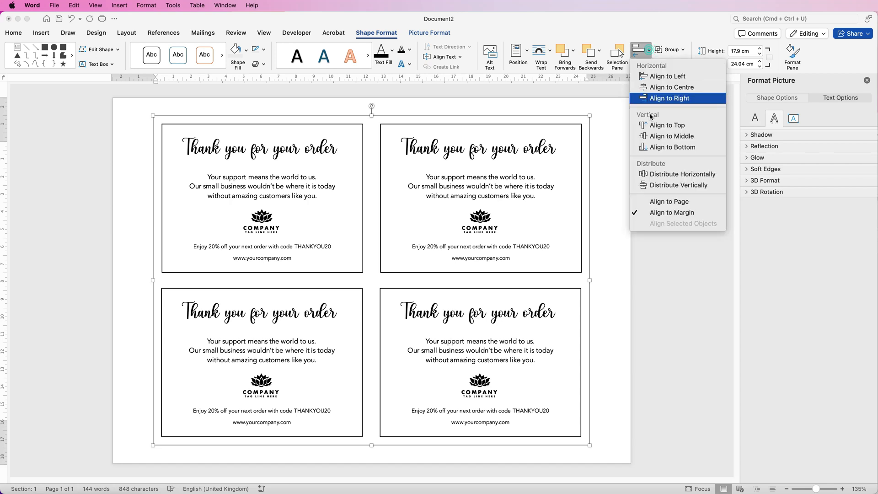
{"action": "left_click", "coordinate": [651, 136]}
{"action": "left_click", "coordinate": [624, 185]}
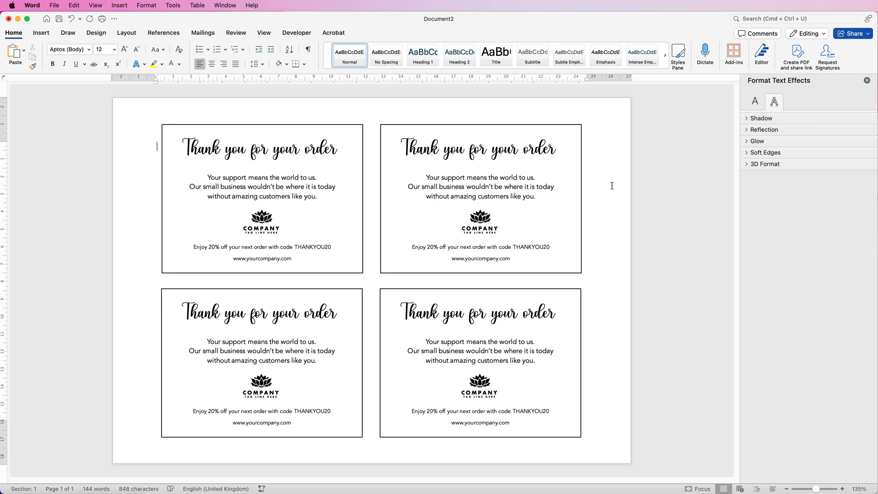
Ungroup the four-card object into separate cards and select the upper-left card.
{"action": "left_click", "coordinate": [502, 184]}
{"action": "left_click", "coordinate": [683, 50]}
{"action": "left_click", "coordinate": [682, 79]}
{"action": "left_click", "coordinate": [123, 215]}
{"action": "left_click", "coordinate": [180, 198]}
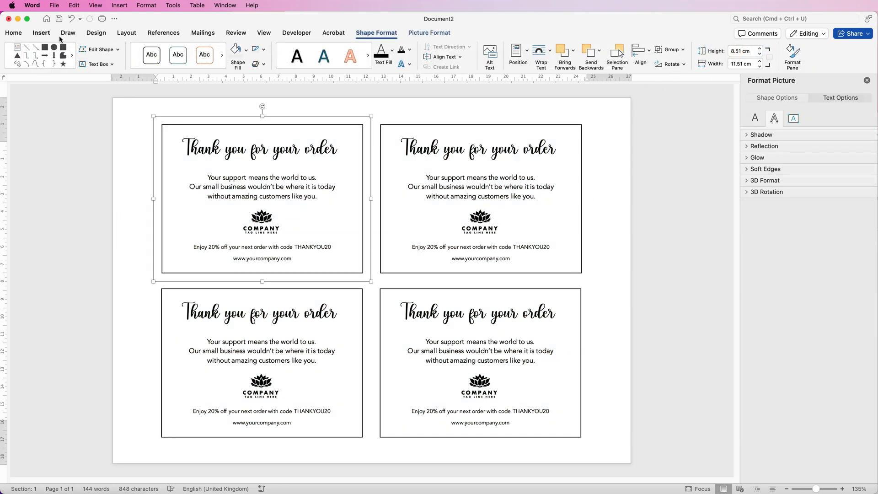
Insert a rectangle about 4.17 cm wide and 0.64 cm high between the upper-left card's left border and its logo.
{"action": "left_click", "coordinate": [42, 33]}
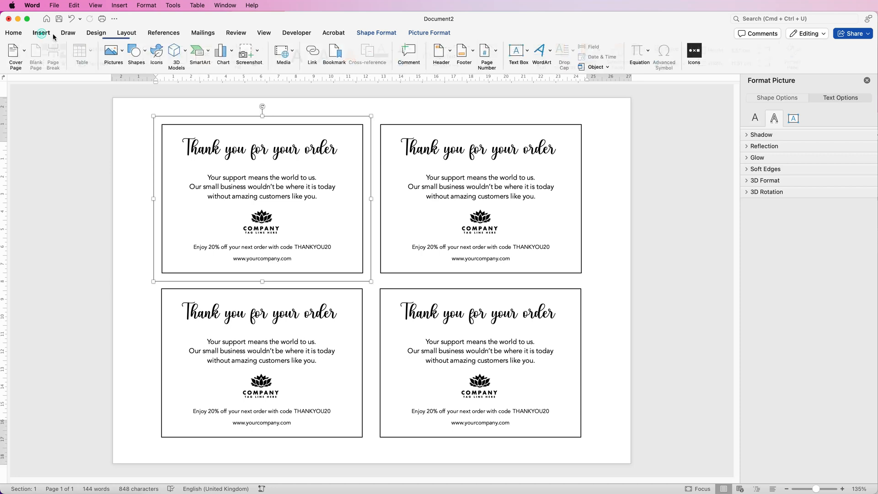
{"action": "left_click", "coordinate": [145, 54]}
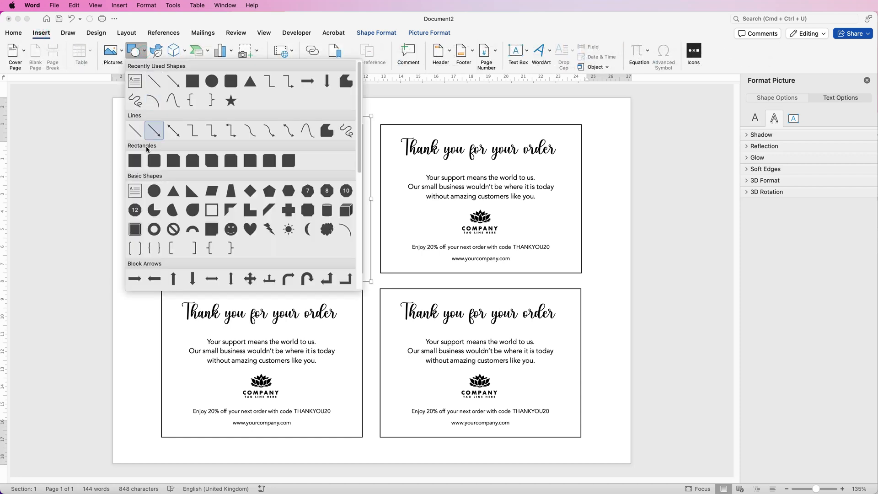
{"action": "left_click", "coordinate": [135, 161]}
{"action": "mouse_move", "coordinate": [162, 215]}
{"action": "left_mouse_down"}
{"action": "mouse_move", "coordinate": [173, 226]}
{"action": "mouse_move", "coordinate": [234, 224]}
{"action": "left_mouse_up"}
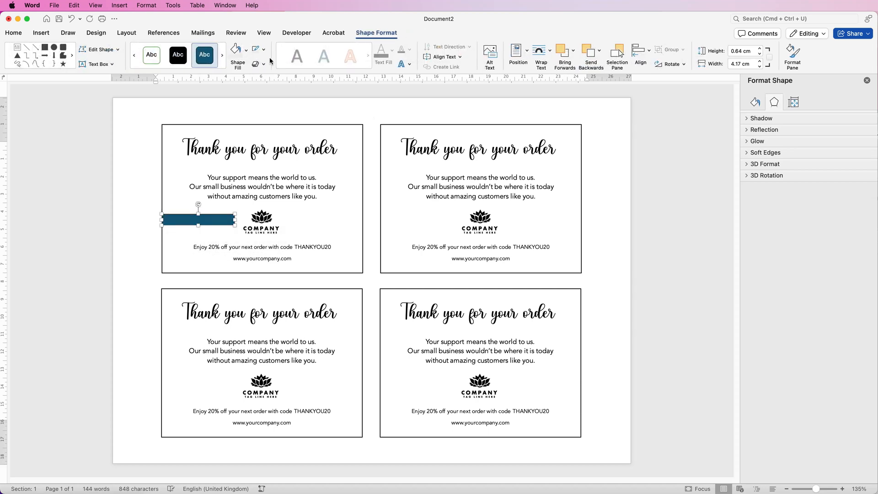
Remove the new rectangle's outline and fill it with a light pink theme colour.
{"action": "left_click", "coordinate": [264, 49]}
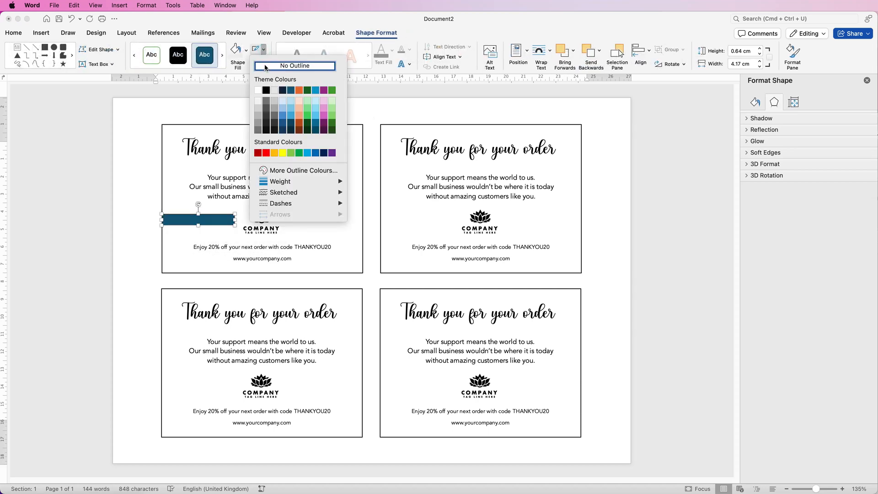
{"action": "left_click", "coordinate": [265, 67]}
{"action": "left_click", "coordinate": [246, 54]}
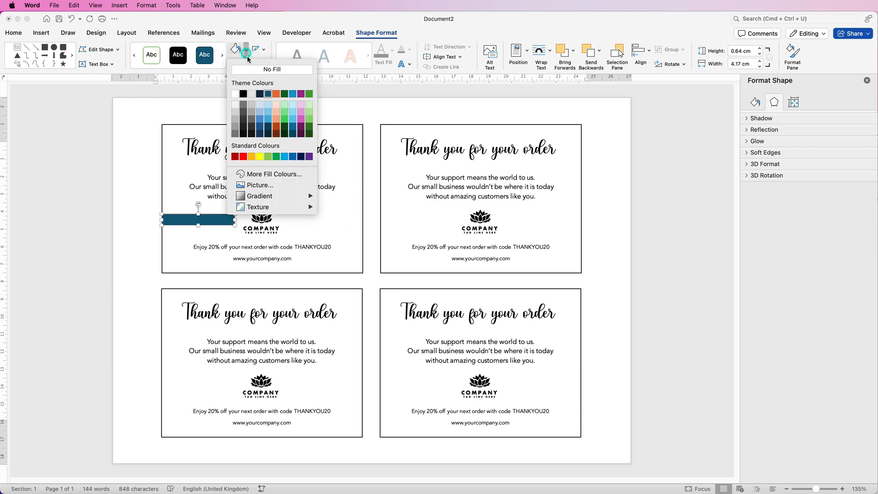
{"action": "left_click", "coordinate": [301, 106]}
Duplicate the pink bar, thinned to about 0.33 cm high, on the other side of the logo and group both bars.
{"action": "left_click_drag", "start_coordinate": [198, 214], "coordinate": [332, 223]}
{"action": "left_click", "coordinate": [213, 223], "text": "shift"}
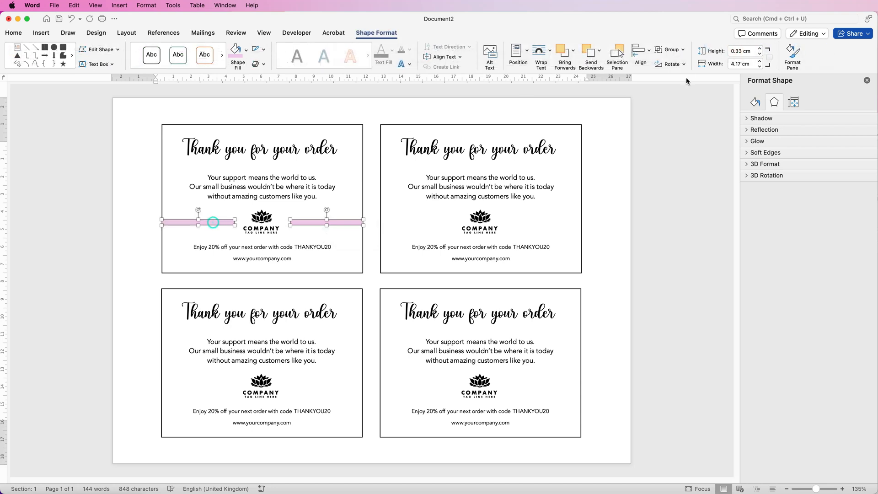
{"action": "left_click", "coordinate": [672, 49]}
{"action": "left_click", "coordinate": [671, 62]}
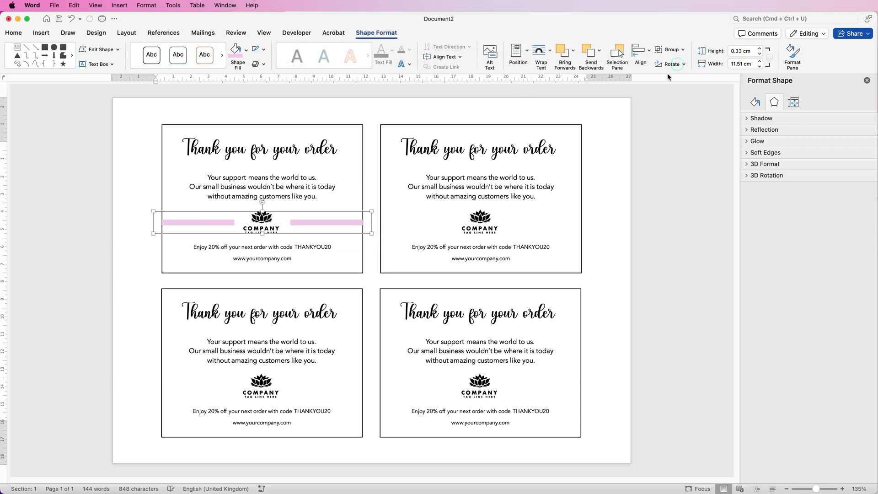
Select the grouped pink bars with the upper-left card, align them to the horizontal centre, and deselect them.
{"action": "left_click", "coordinate": [305, 126], "text": "shift"}
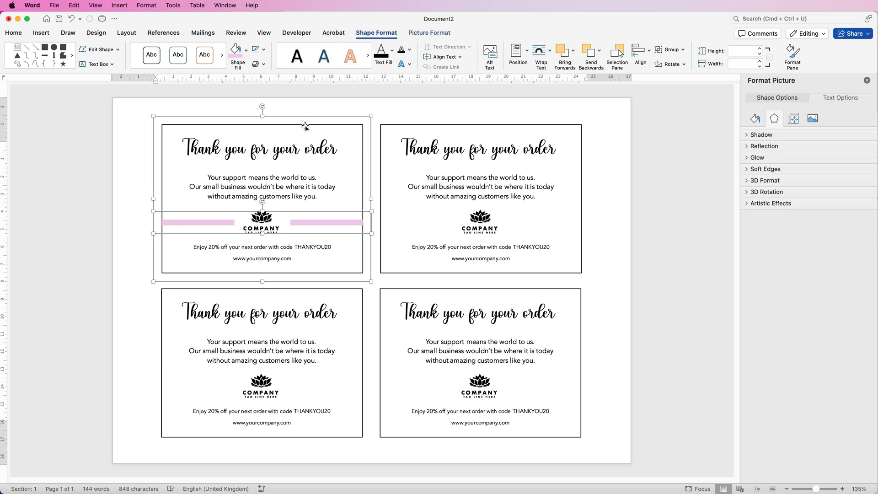
{"action": "left_click", "coordinate": [648, 56]}
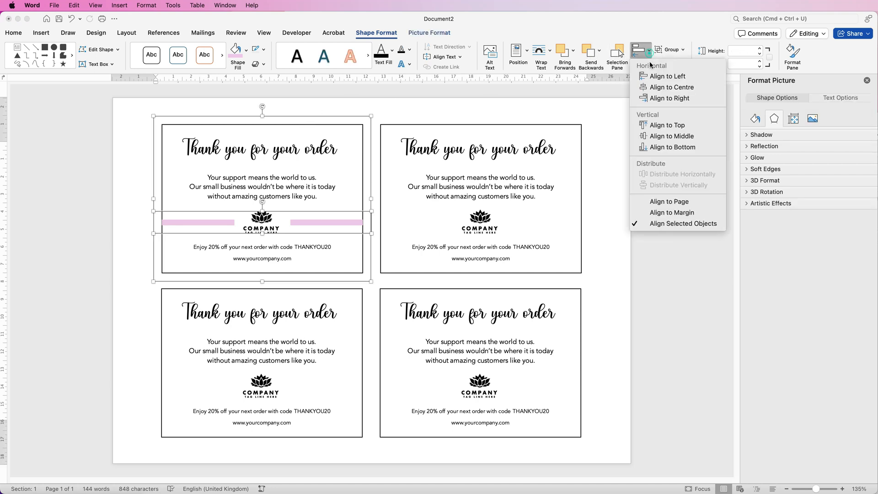
{"action": "left_click", "coordinate": [649, 88]}
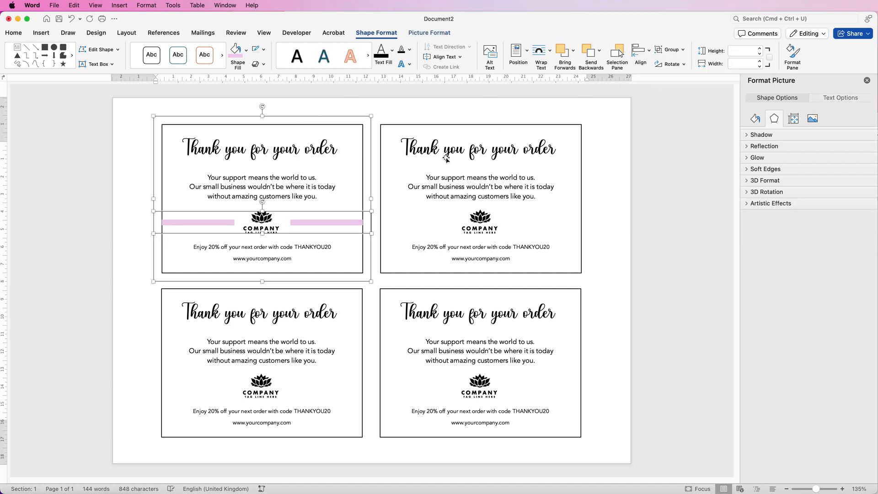
{"action": "left_click", "coordinate": [341, 226]}
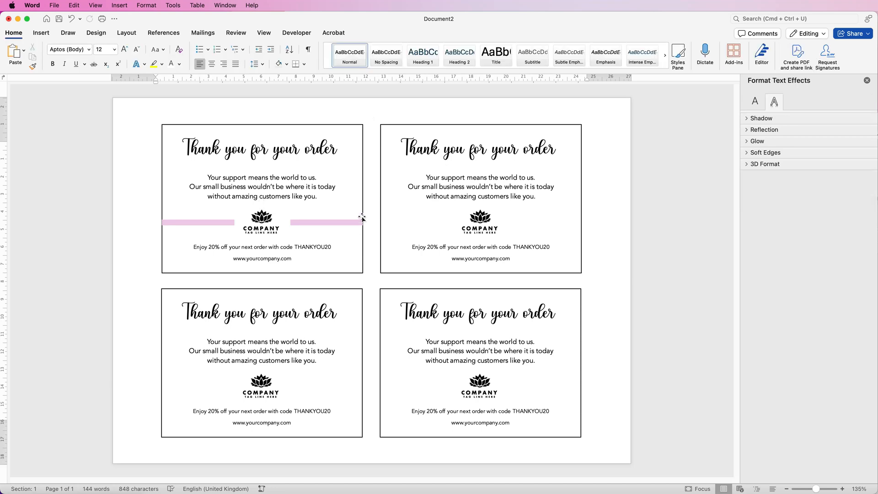
Send the grouped pink bars to the back, behind the upper-left card's border.
{"action": "left_click", "coordinate": [338, 225]}
{"action": "left_click", "coordinate": [338, 224]}
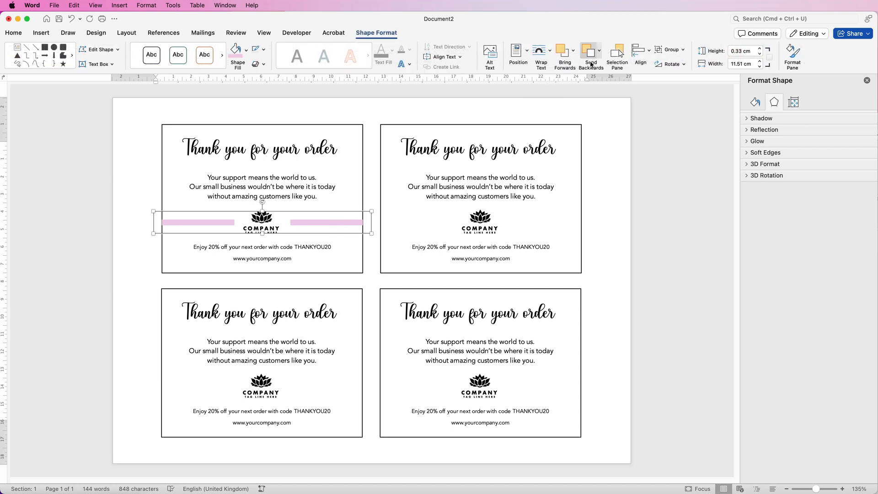
{"action": "left_click", "coordinate": [601, 53]}
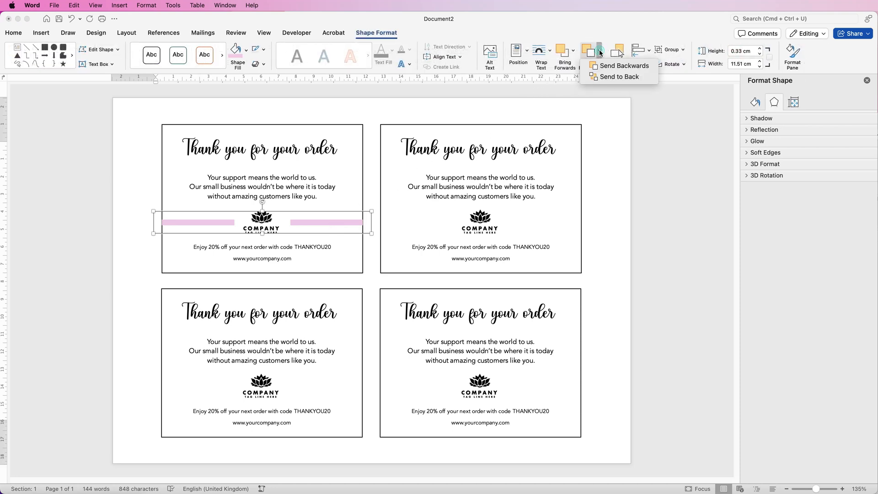
{"action": "left_click", "coordinate": [602, 77]}
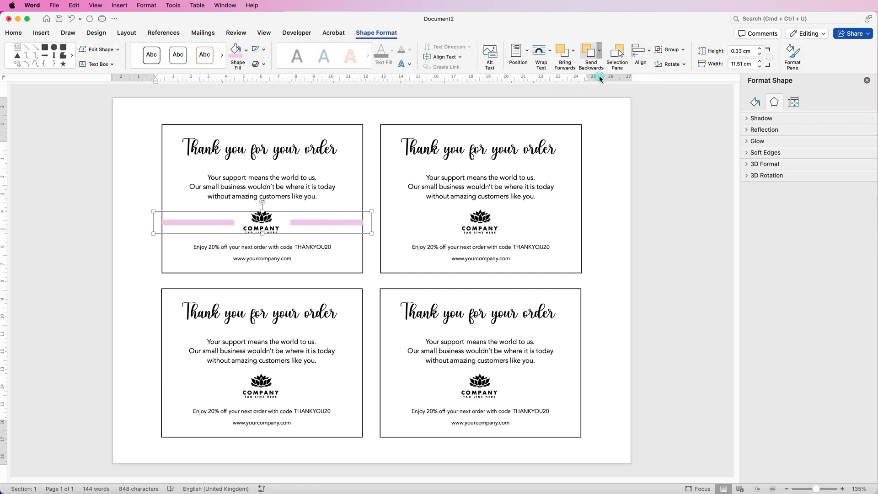
{"action": "left_click", "coordinate": [372, 163]}
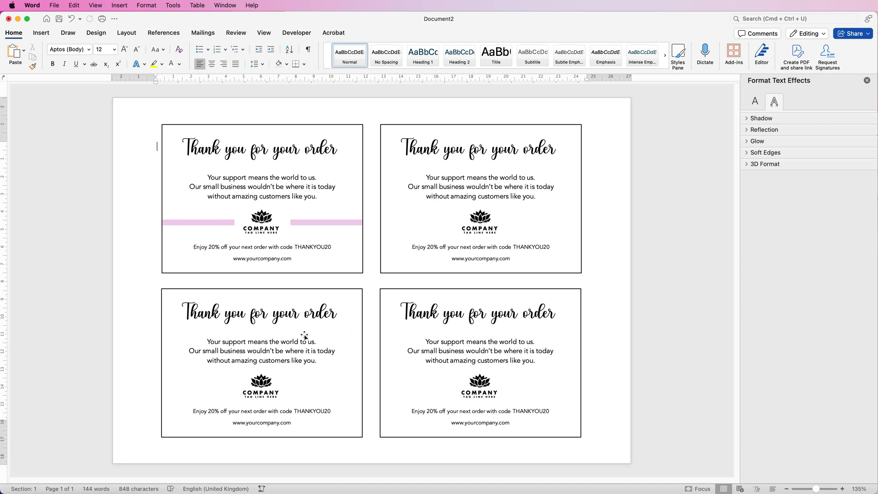
Select the lower-left card, switch to Pixabay in Safari, and search for "foliage" limited to illustrations.
{"action": "left_click", "coordinate": [303, 382]}
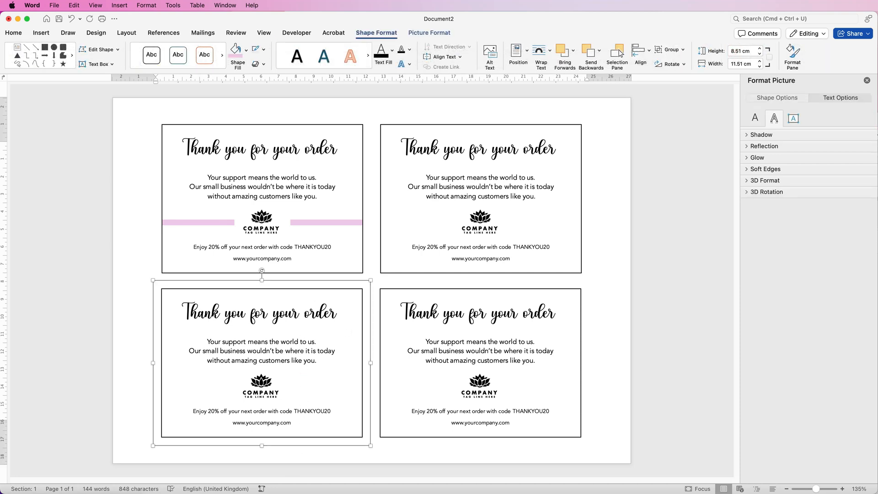
{"action": "key", "text": "super+Tab"}
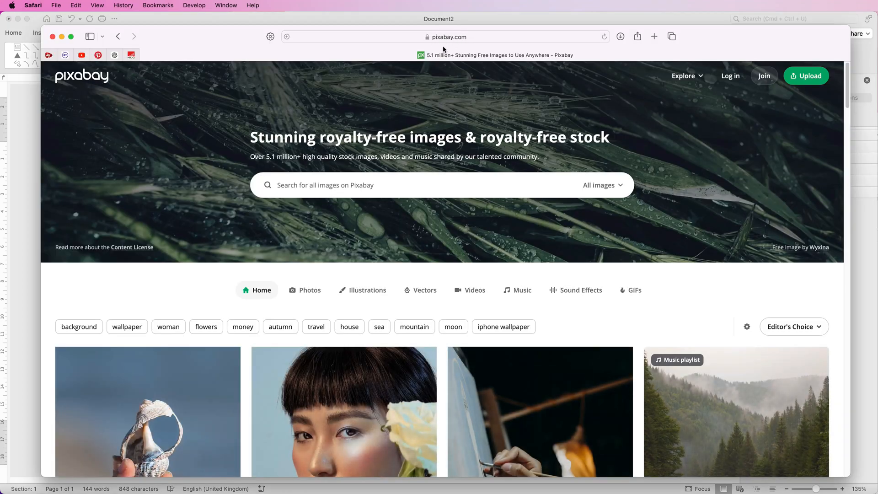
{"action": "left_click", "coordinate": [310, 188]}
{"action": "type", "text": "foliage"}
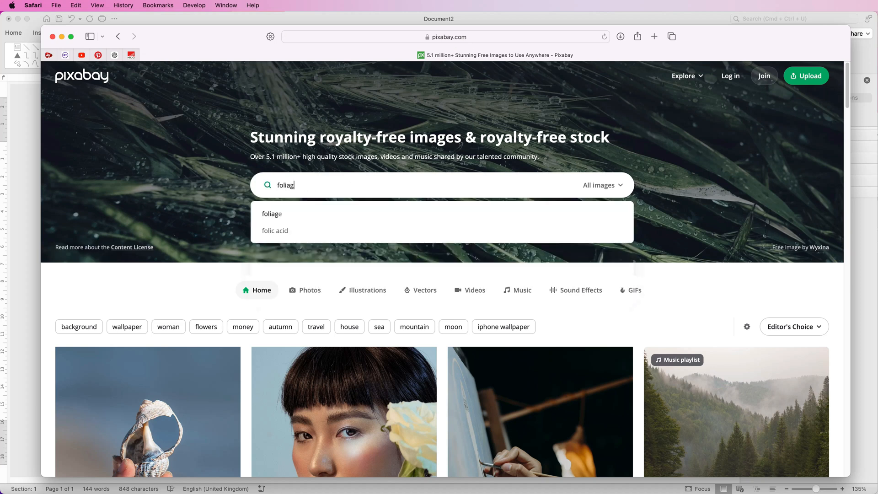
{"action": "left_click", "coordinate": [622, 187]}
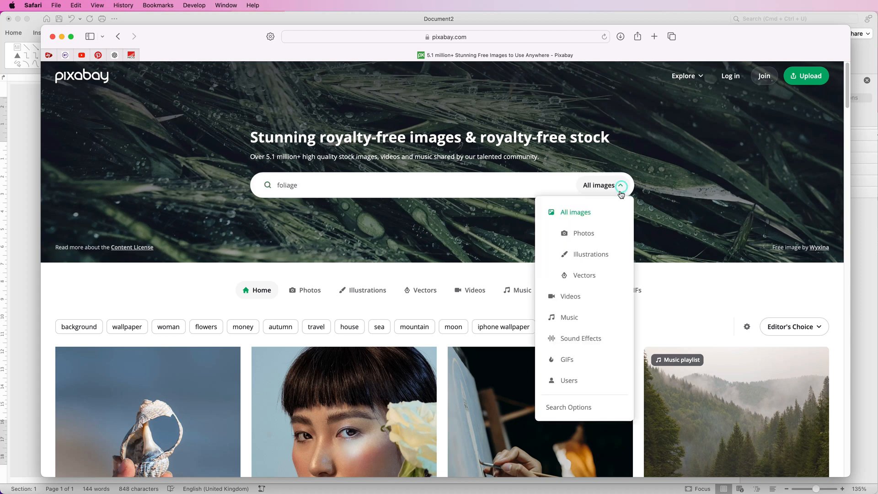
{"action": "left_click", "coordinate": [584, 260]}
Browse the foliage illustrations and open the blue-green watercolour leaf twig with a transparent background.
{"action": "left_click_drag", "start_coordinate": [847, 85], "coordinate": [840, 149]}
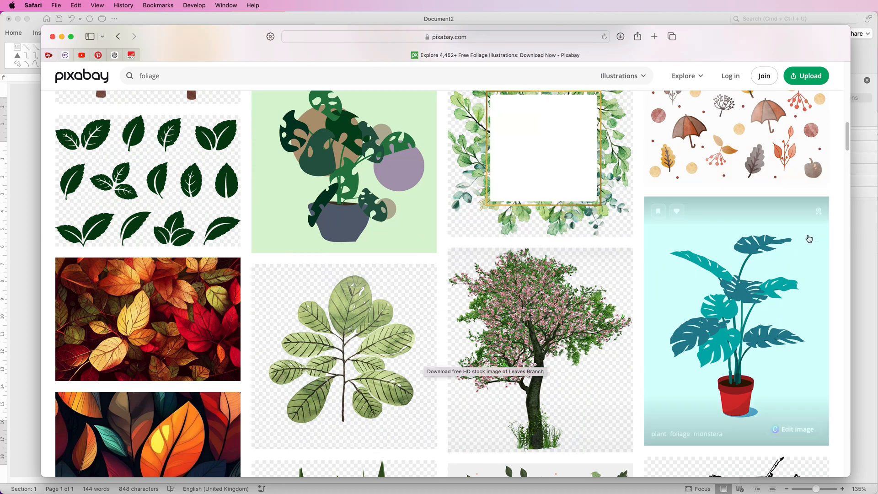
{"action": "left_click_drag", "start_coordinate": [848, 145], "coordinate": [847, 163]}
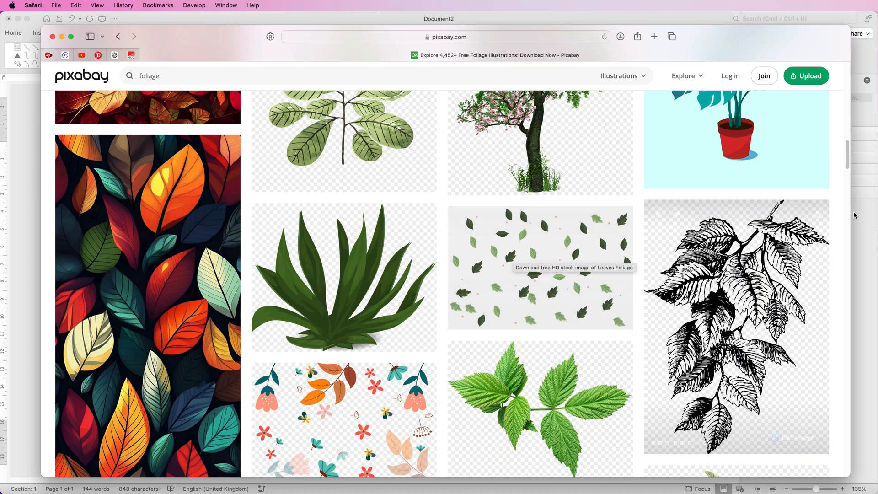
{"action": "left_click_drag", "start_coordinate": [847, 164], "coordinate": [847, 202]}
{"action": "left_click", "coordinate": [275, 255]}
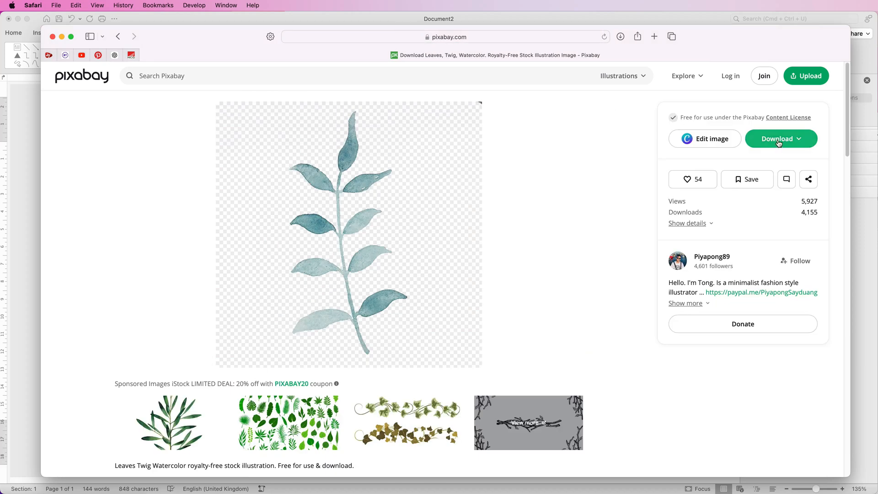
Download the leaf twig illustration as a 1280×1280 PNG and return to the Word document.
{"action": "left_click", "coordinate": [800, 139]}
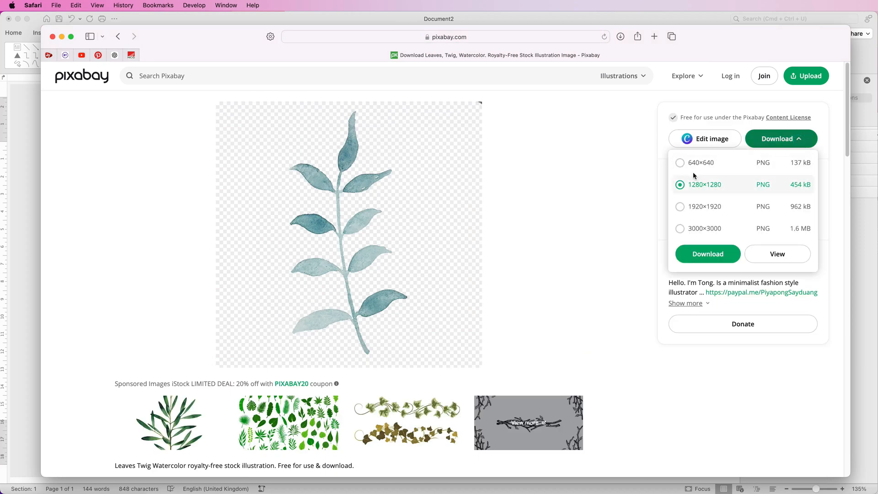
{"action": "left_click", "coordinate": [694, 255]}
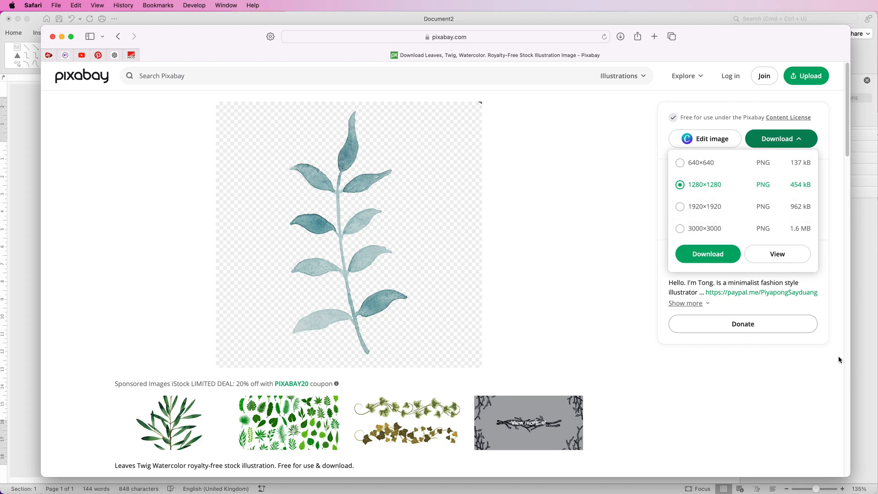
{"action": "left_click", "coordinate": [865, 368]}
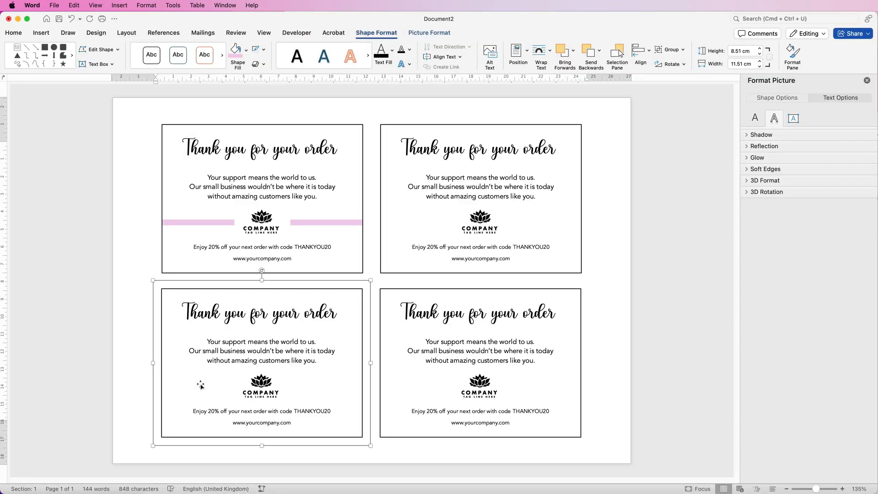
Insert the downloaded plant-8877391_1920.png picture from the Downloads folder into the document.
{"action": "left_click", "coordinate": [42, 33]}
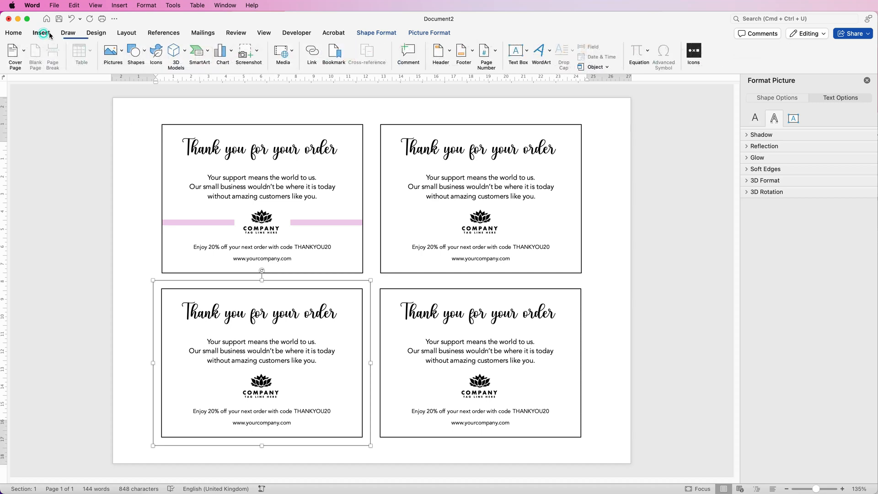
{"action": "left_click", "coordinate": [122, 53]}
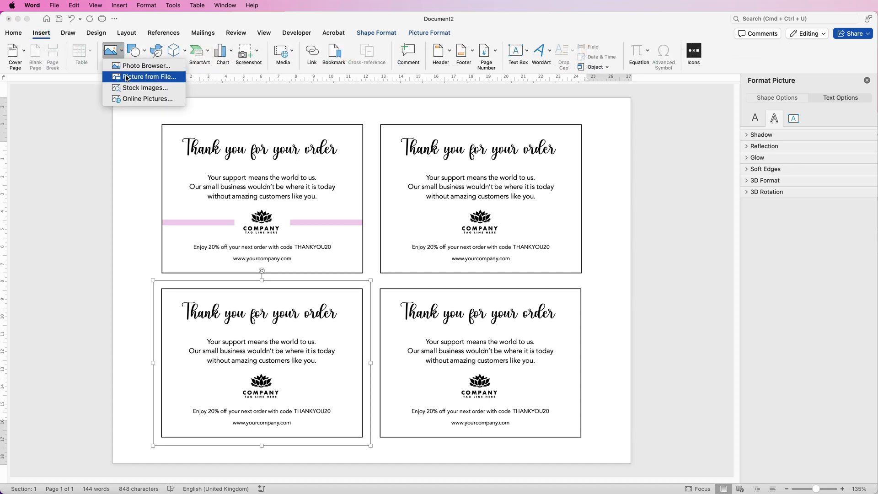
{"action": "left_click", "coordinate": [127, 78]}
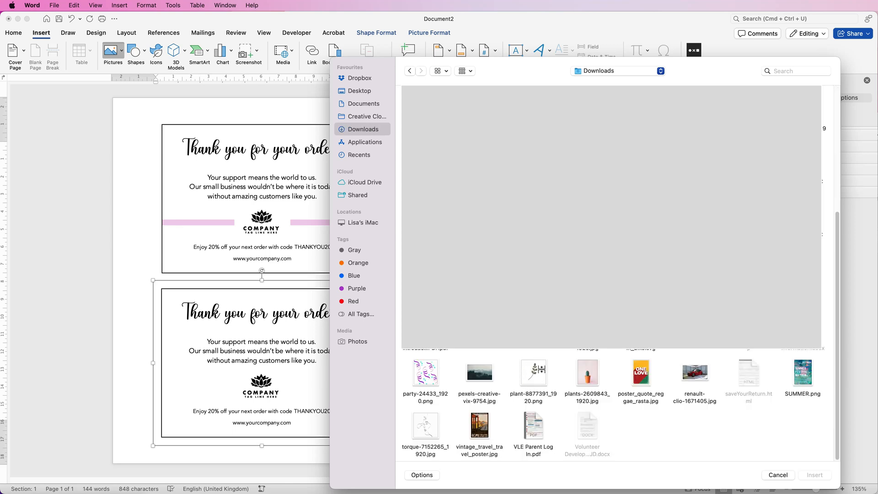
{"action": "left_click", "coordinate": [534, 374]}
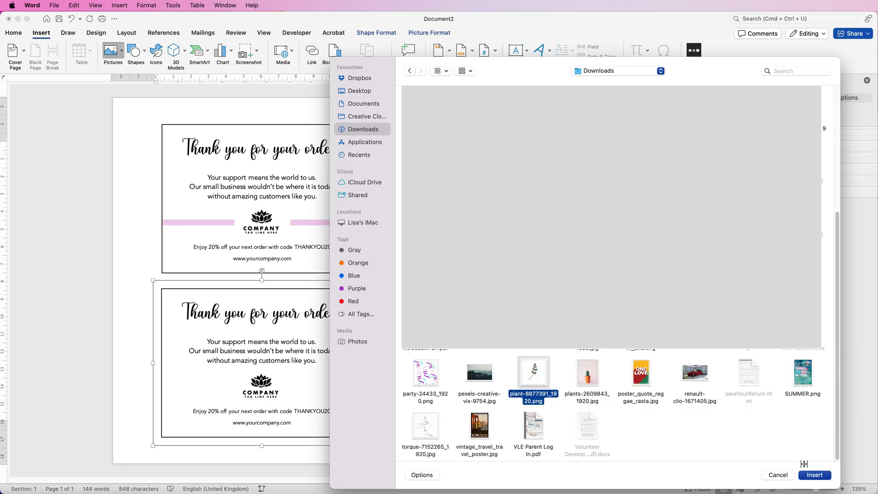
{"action": "left_click", "coordinate": [818, 476]}
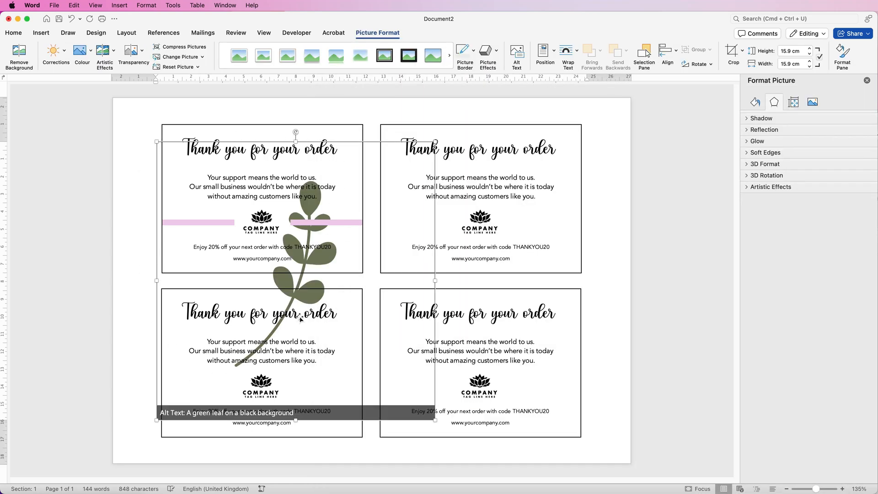
Place the leaf sprig in front of text, shrink it to about 2.67 cm square beside the lower-left card's logo, and tilt it slightly clockwise.
{"action": "left_click", "coordinate": [578, 53]}
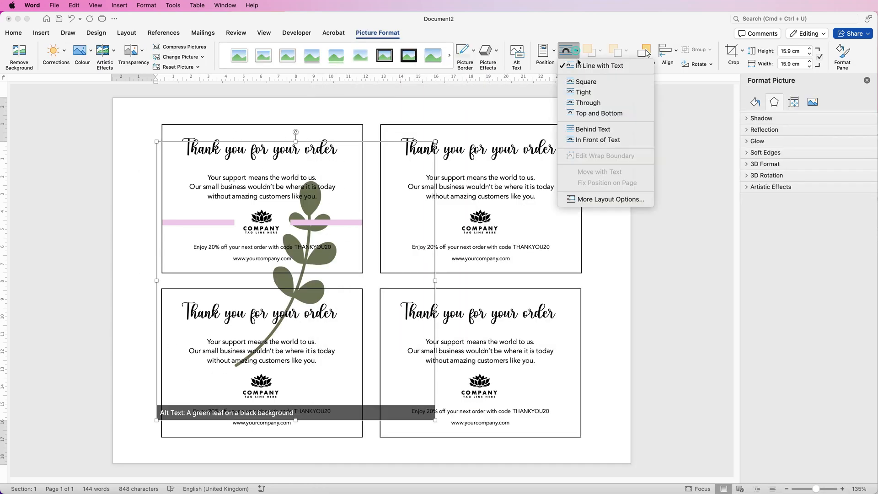
{"action": "left_click", "coordinate": [579, 141]}
{"action": "mouse_move", "coordinate": [409, 173]}
{"action": "left_mouse_down"}
{"action": "mouse_move", "coordinate": [288, 289]}
{"action": "mouse_move", "coordinate": [219, 316]}
{"action": "mouse_move", "coordinate": [187, 364]}
{"action": "mouse_move", "coordinate": [192, 385]}
{"action": "mouse_move", "coordinate": [297, 389]}
{"action": "mouse_move", "coordinate": [332, 365]}
{"action": "mouse_move", "coordinate": [311, 386]}
{"action": "left_mouse_up"}
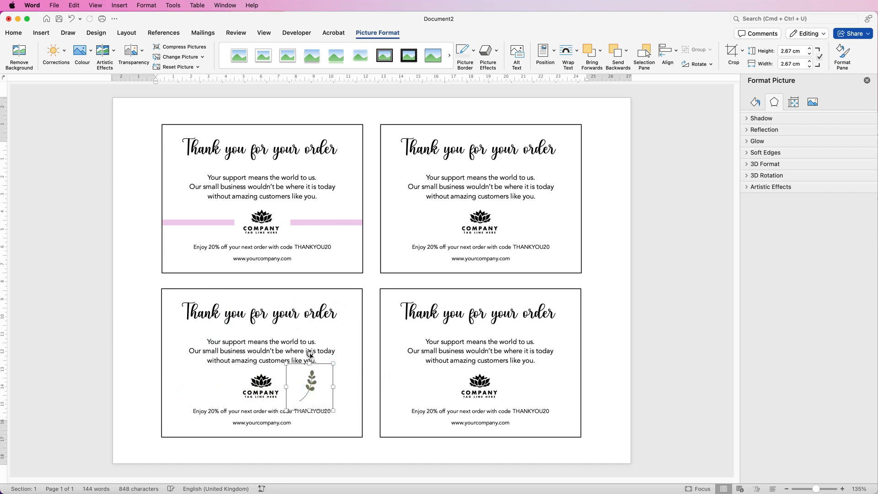
{"action": "left_click_drag", "start_coordinate": [309, 355], "coordinate": [315, 356]}
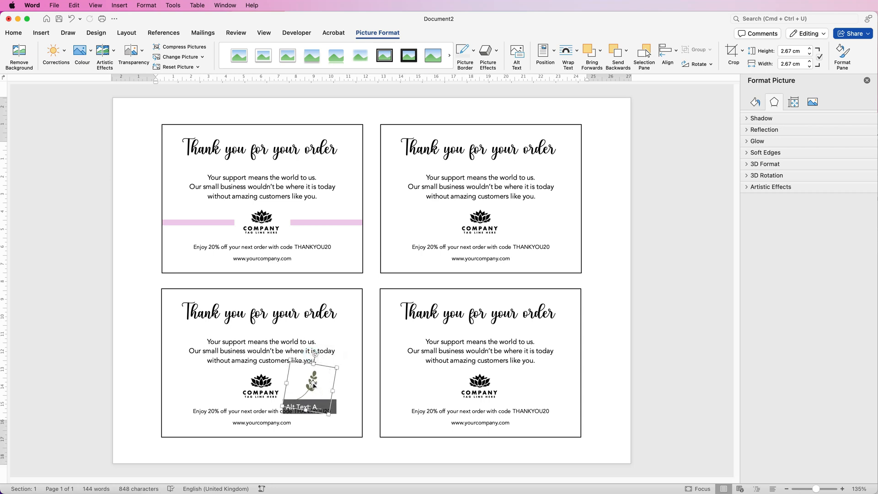
Duplicate the leaf sprig to the left of the lower-left card's logo and flip the copy horizontally.
{"action": "left_click_drag", "start_coordinate": [313, 386], "coordinate": [231, 391]}
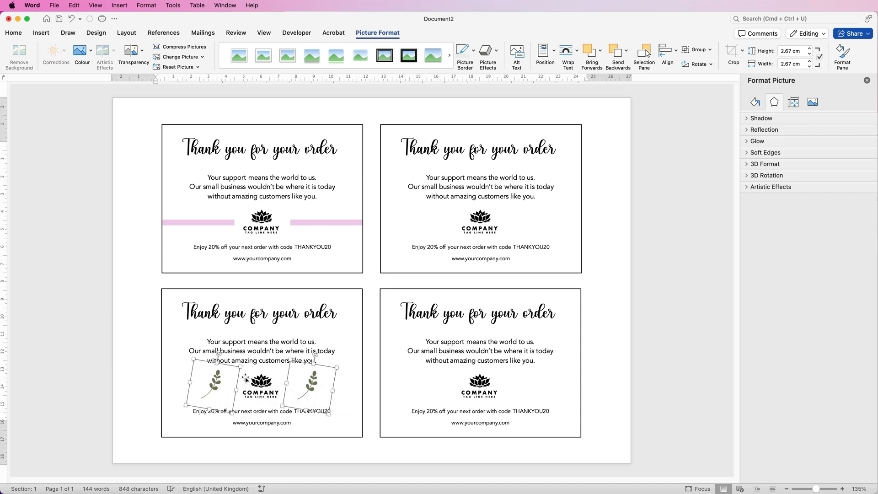
{"action": "left_click", "coordinate": [177, 369]}
{"action": "left_click", "coordinate": [215, 385]}
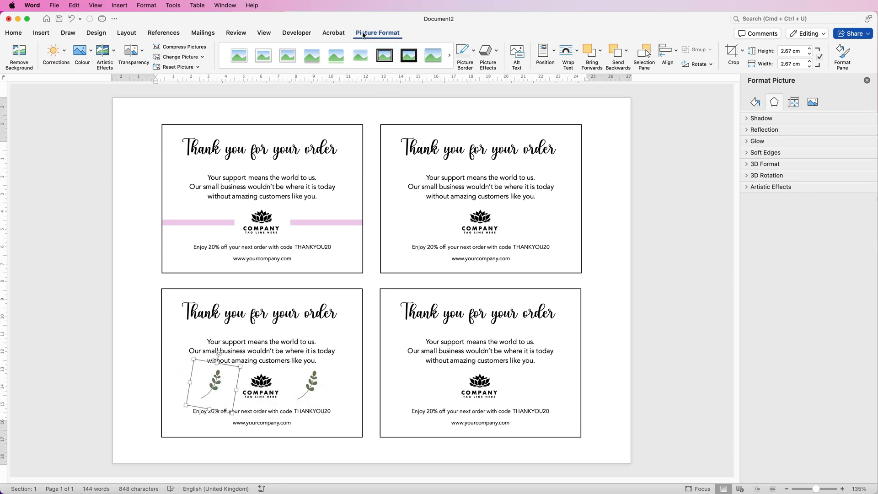
{"action": "left_click", "coordinate": [712, 66]}
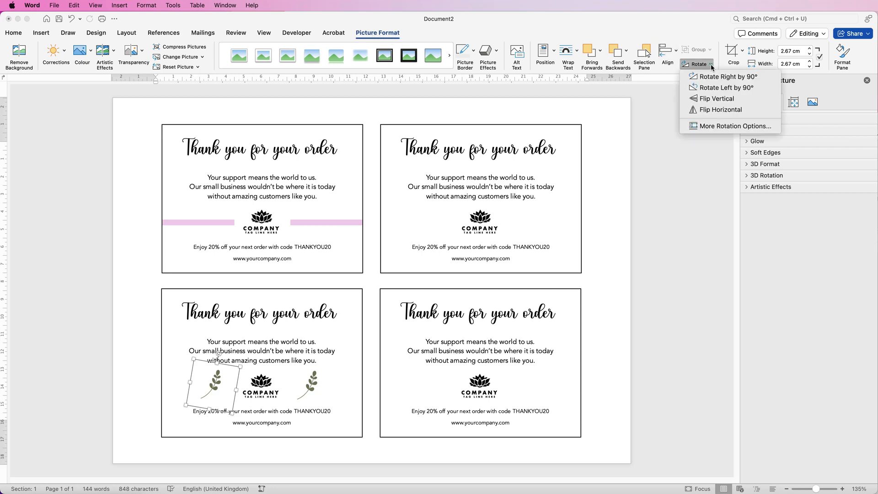
{"action": "left_click", "coordinate": [707, 110]}
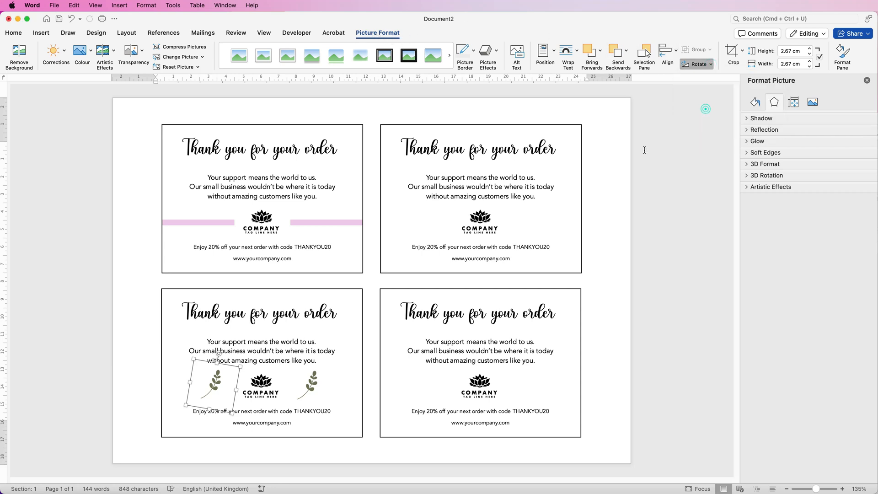
Align the two leaf sprigs to their bottom edges and group them.
{"action": "left_click", "coordinate": [311, 388], "text": "shift"}
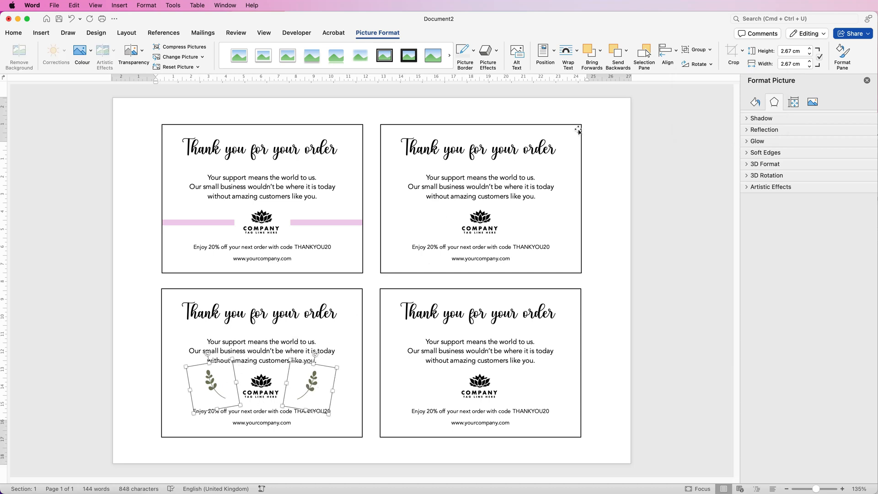
{"action": "left_click", "coordinate": [677, 52]}
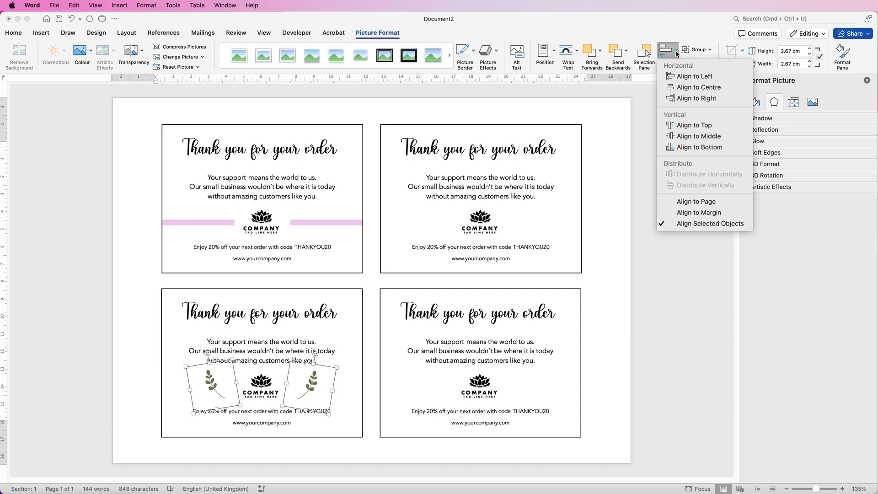
{"action": "left_click", "coordinate": [676, 147]}
{"action": "left_click", "coordinate": [699, 50]}
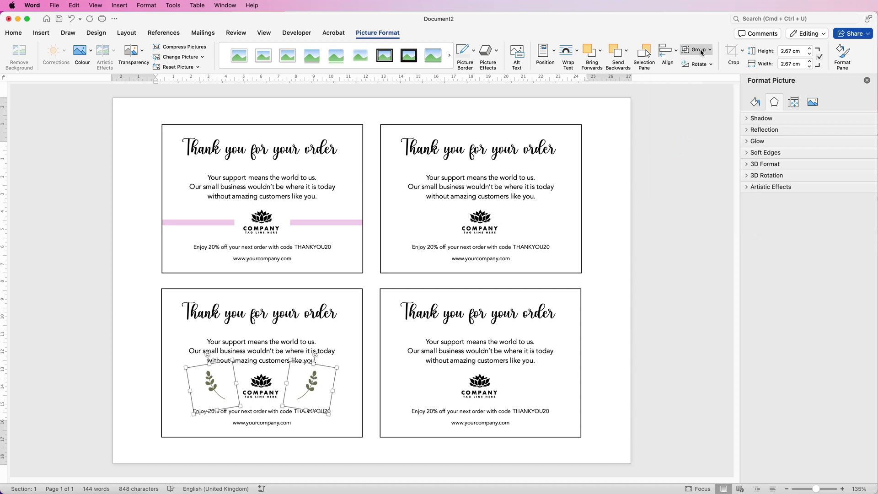
{"action": "left_click", "coordinate": [707, 62]}
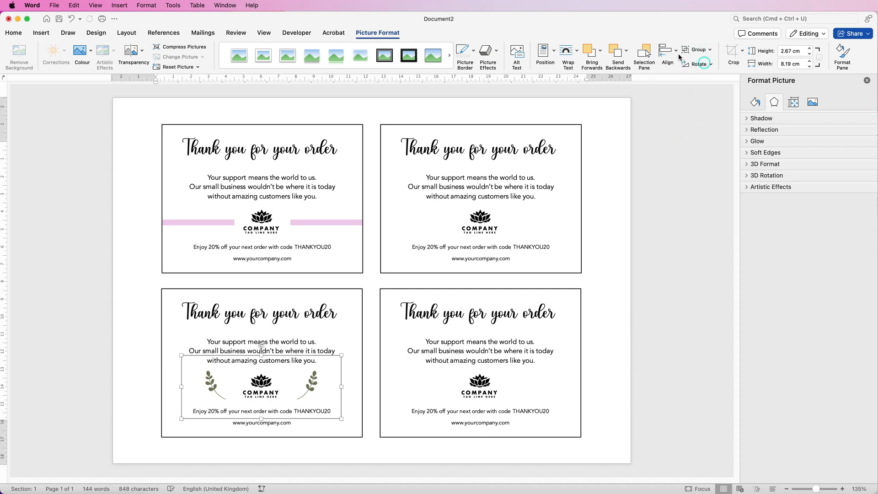
Centre the grouped leaf sprigs horizontally on the lower-left card.
{"action": "left_click", "coordinate": [362, 331], "text": "shift"}
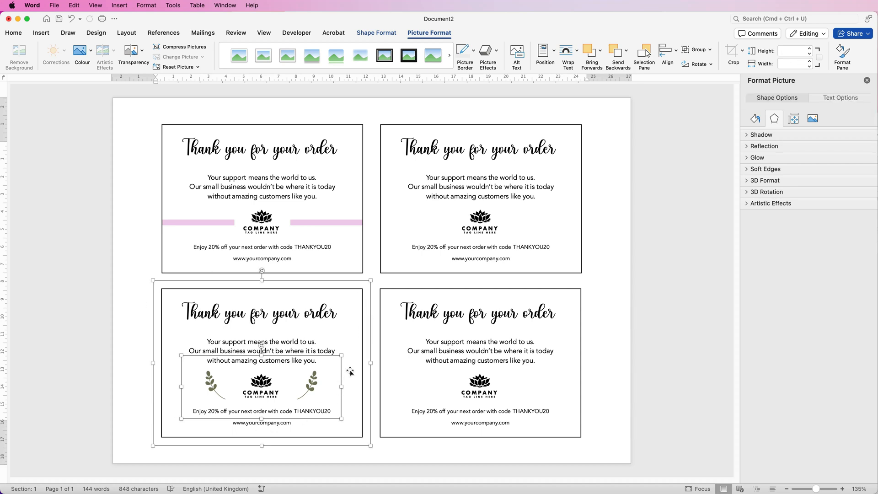
{"action": "left_click", "coordinate": [676, 51]}
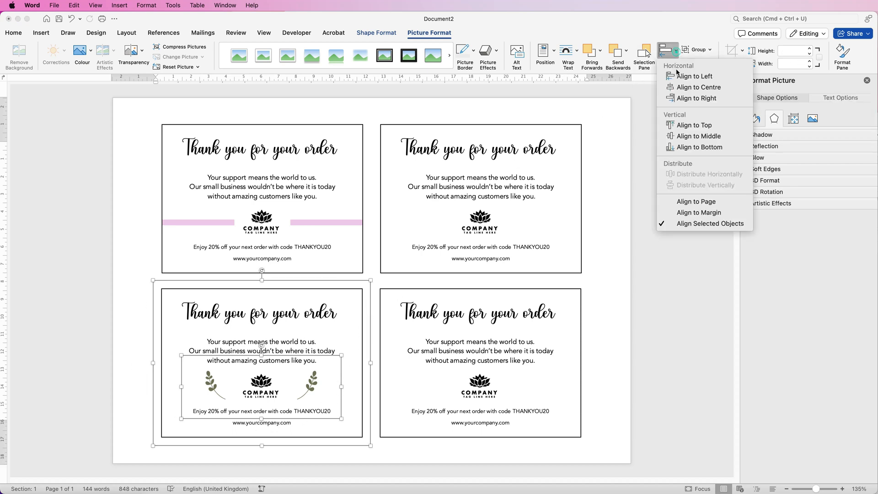
{"action": "left_click", "coordinate": [677, 130]}
Select the upper-right card, switch to Pixabay in Safari, browse illustrations for "splash", and return to the Word document.
{"action": "left_click", "coordinate": [492, 146]}
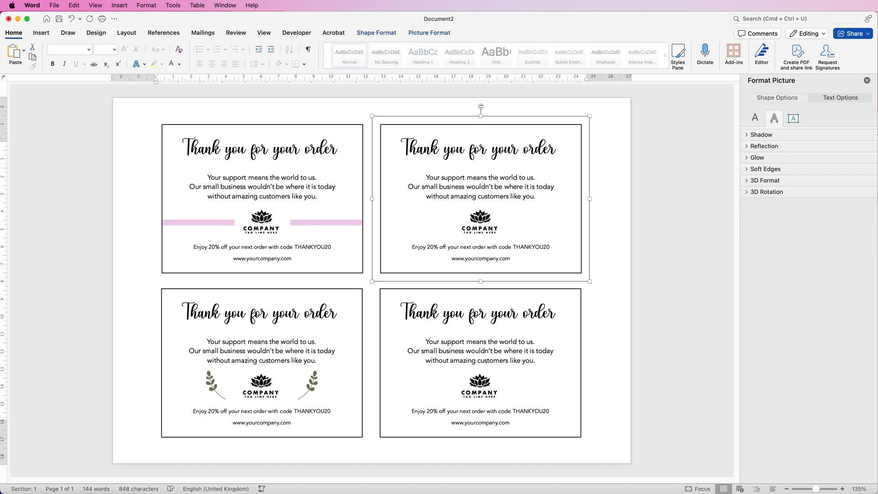
{"action": "key", "text": "super+Tab"}
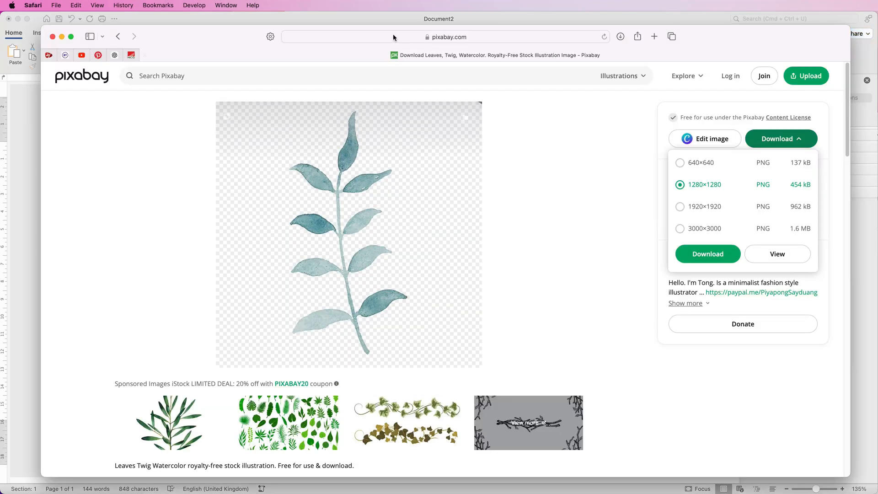
{"action": "left_click", "coordinate": [273, 75]}
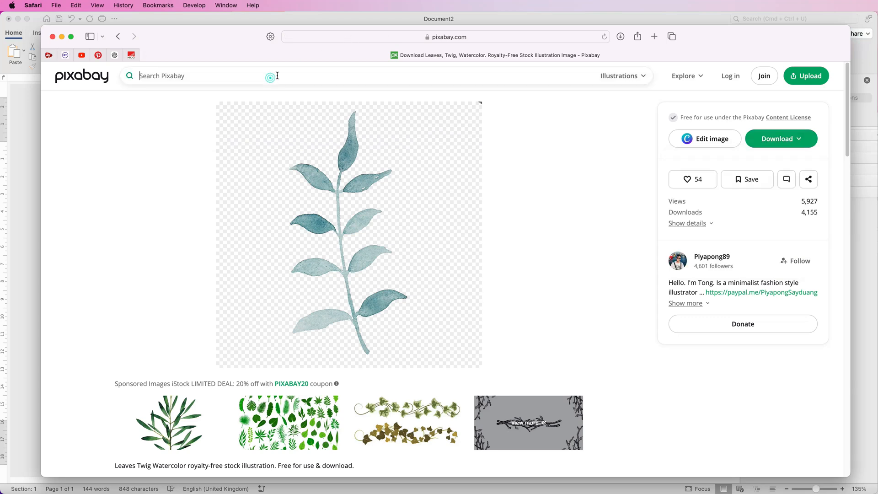
{"action": "type", "text": "splash"}
{"action": "key", "text": "Return"}
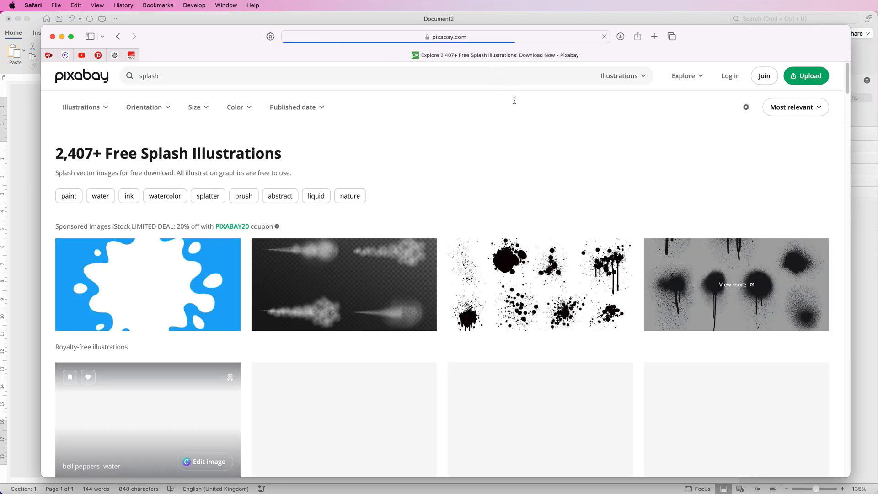
{"action": "left_click_drag", "start_coordinate": [848, 90], "coordinate": [823, 227]}
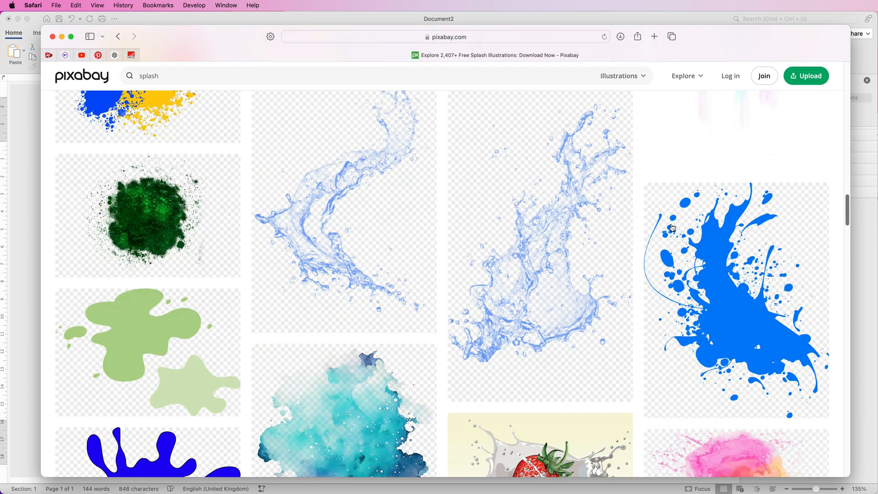
{"action": "left_click", "coordinate": [30, 157]}
Insert ink-8139982_1920.png from the Downloads folder and set its text wrapping to In Front of Text.
{"action": "left_click", "coordinate": [41, 33]}
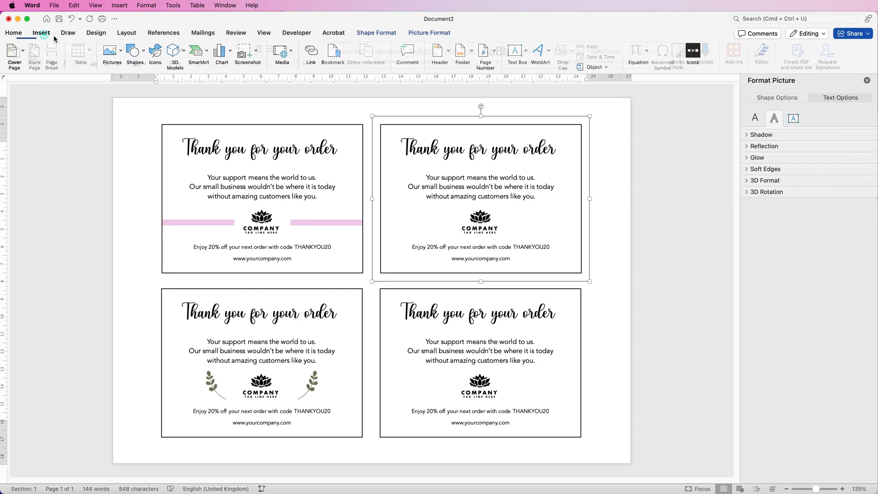
{"action": "left_click", "coordinate": [122, 55]}
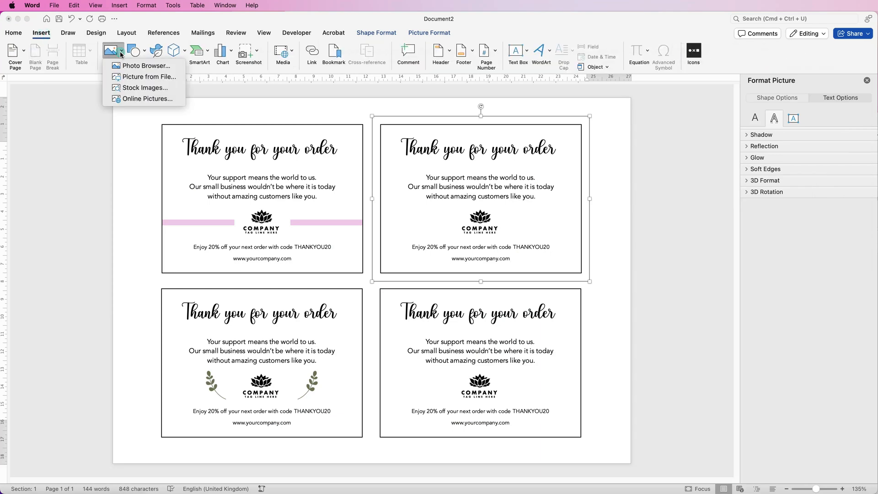
{"action": "left_click", "coordinate": [130, 78]}
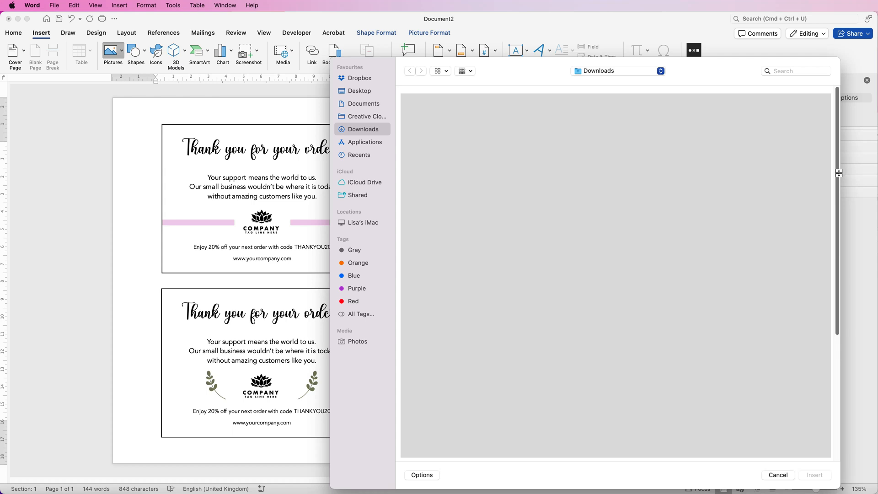
{"action": "left_click", "coordinate": [750, 318]}
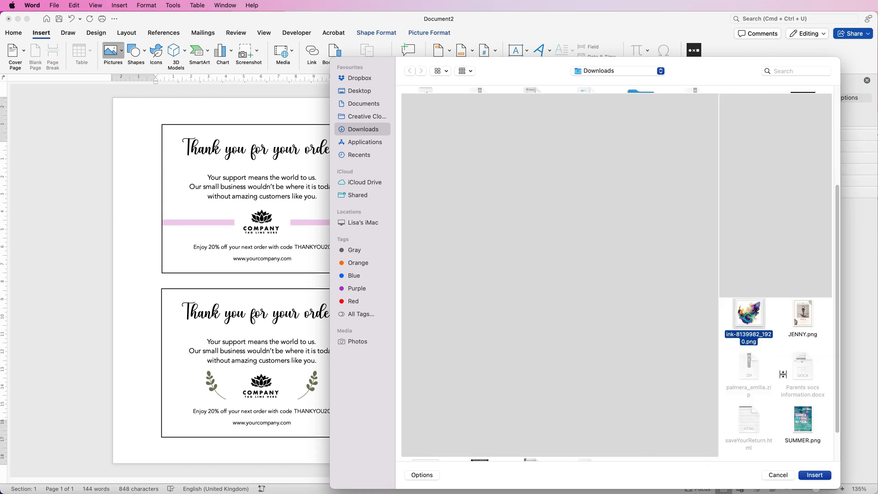
{"action": "left_click", "coordinate": [818, 475]}
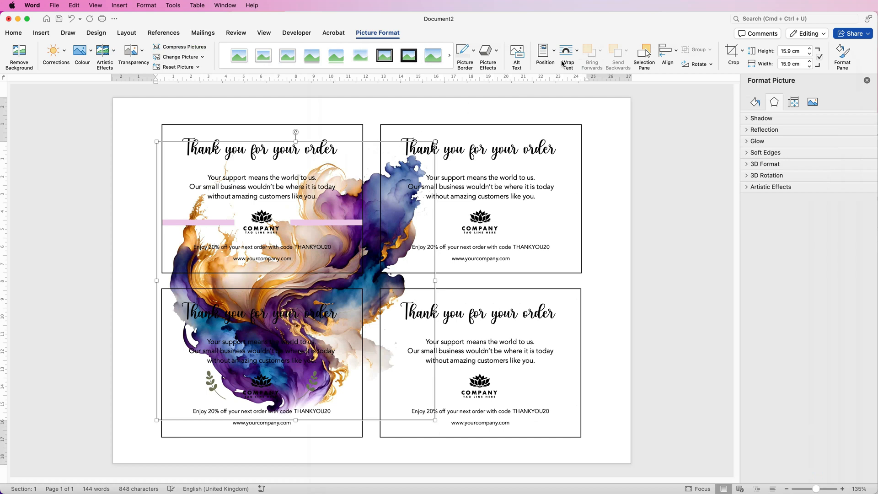
{"action": "left_click", "coordinate": [575, 50]}
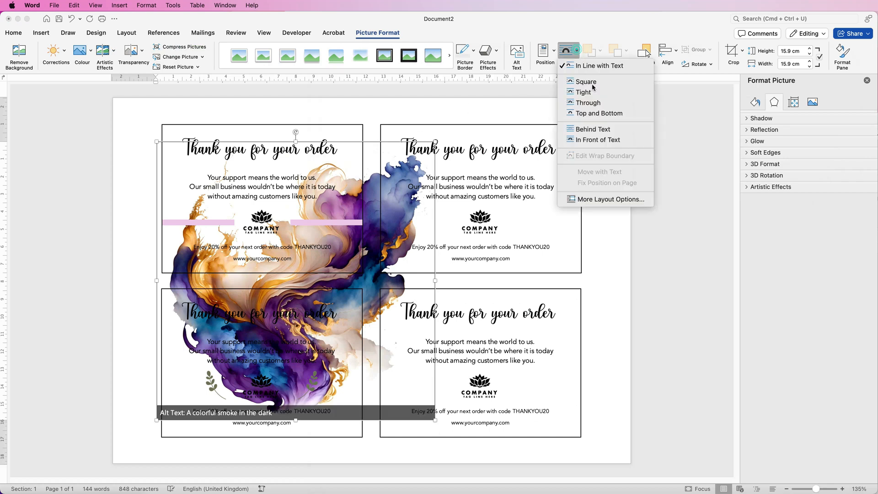
{"action": "left_click", "coordinate": [599, 140]}
Move the ink splash picture onto the upper-right card and resize it to about 7.95 cm high by 10.79 cm wide, inside the border.
{"action": "left_click_drag", "start_coordinate": [288, 325], "coordinate": [449, 300]}
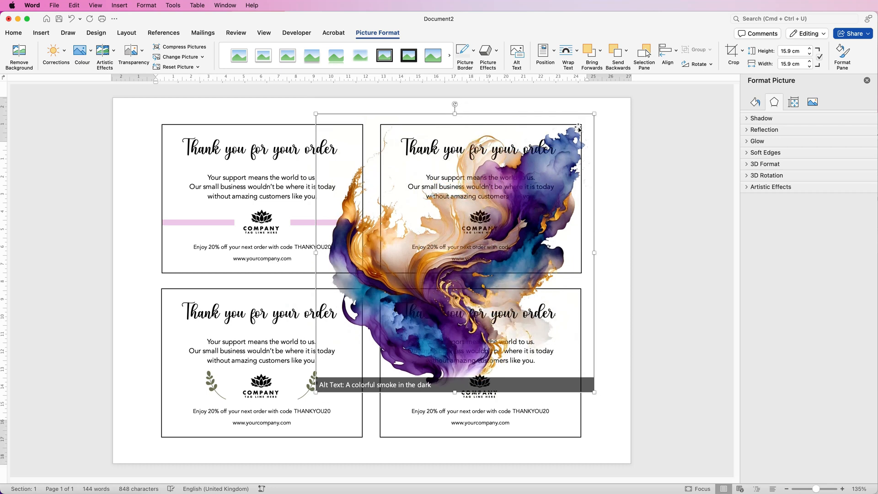
{"action": "left_click_drag", "start_coordinate": [596, 118], "coordinate": [415, 293]}
{"action": "left_click_drag", "start_coordinate": [364, 345], "coordinate": [467, 198]}
{"action": "left_click_drag", "start_coordinate": [519, 145], "coordinate": [545, 120]}
{"action": "left_click_drag", "start_coordinate": [546, 182], "coordinate": [574, 184]}
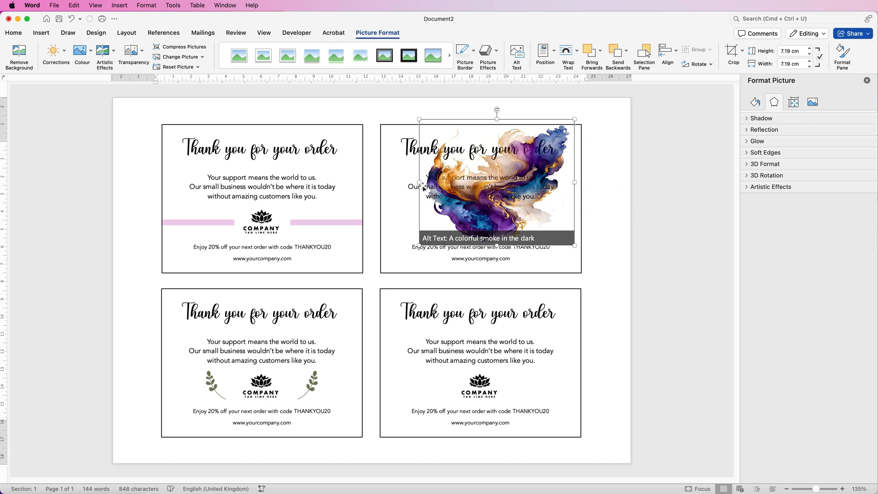
{"action": "left_click_drag", "start_coordinate": [419, 182], "coordinate": [386, 183]}
{"action": "left_click_drag", "start_coordinate": [480, 246], "coordinate": [480, 269]}
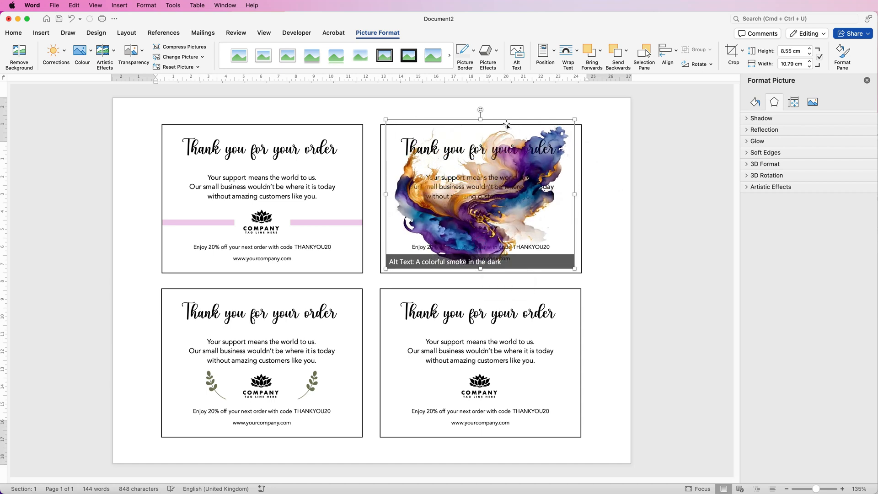
{"action": "left_click_drag", "start_coordinate": [480, 119], "coordinate": [481, 130]}
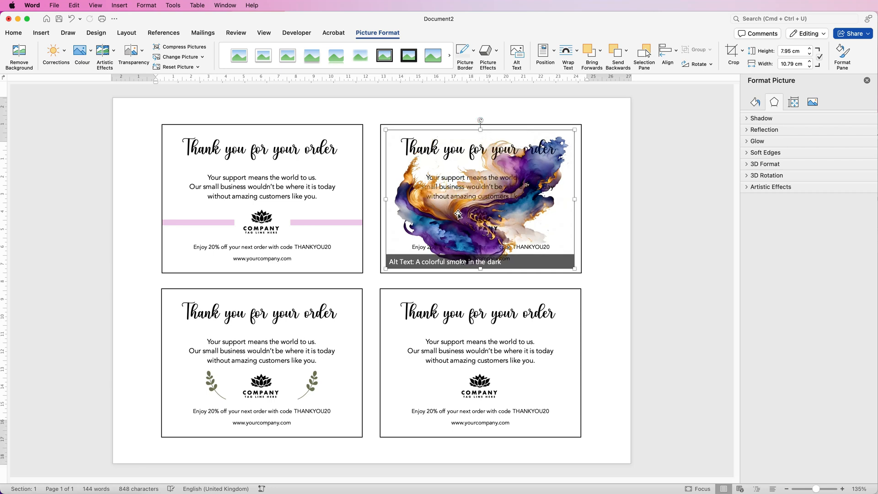
Set the ink splash picture's transparency to 65%.
{"action": "left_click", "coordinate": [143, 53]}
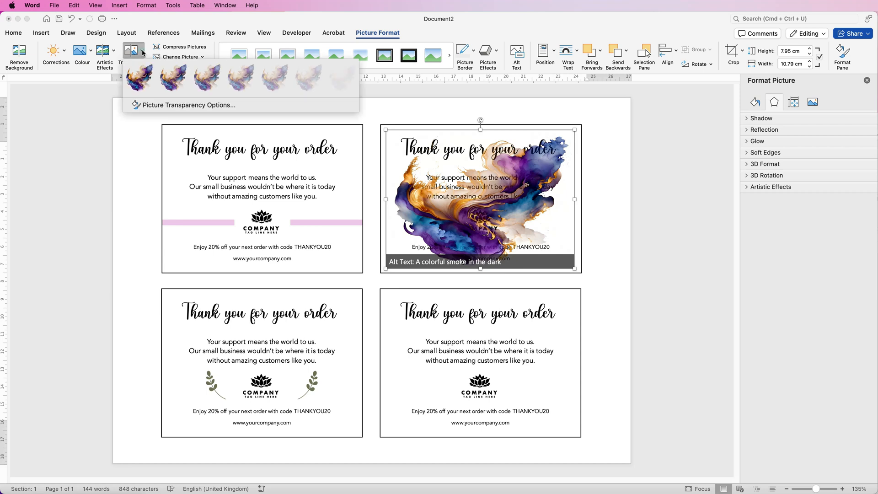
{"action": "left_click", "coordinate": [275, 82]}
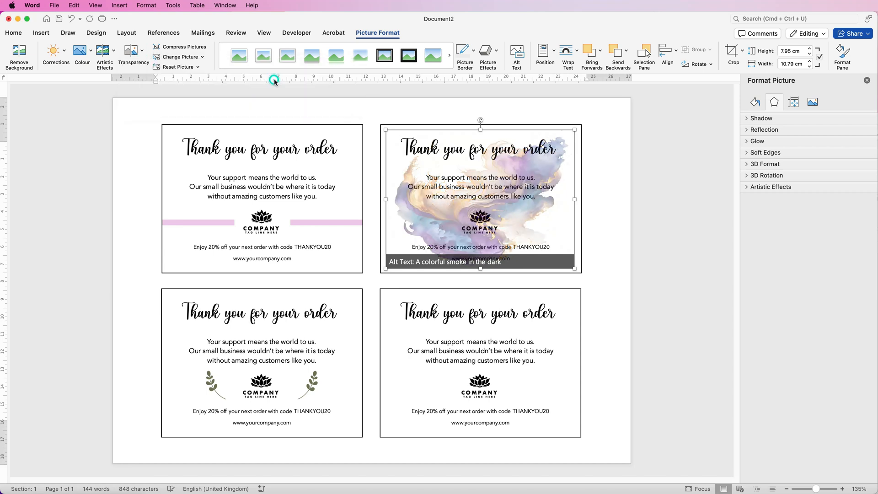
Select the lower-right card, search the stock icons for "flowers" and insert the outlined blossom branch icon.
{"action": "left_click", "coordinate": [613, 197]}
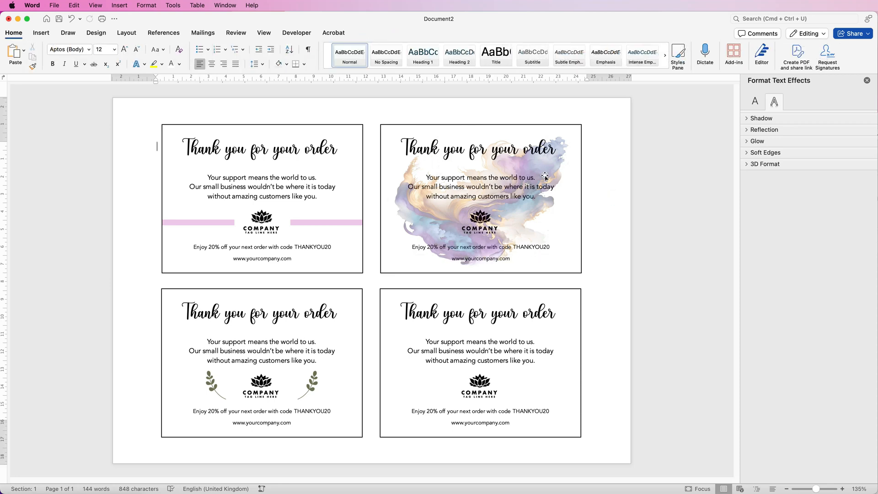
{"action": "left_click", "coordinate": [520, 387]}
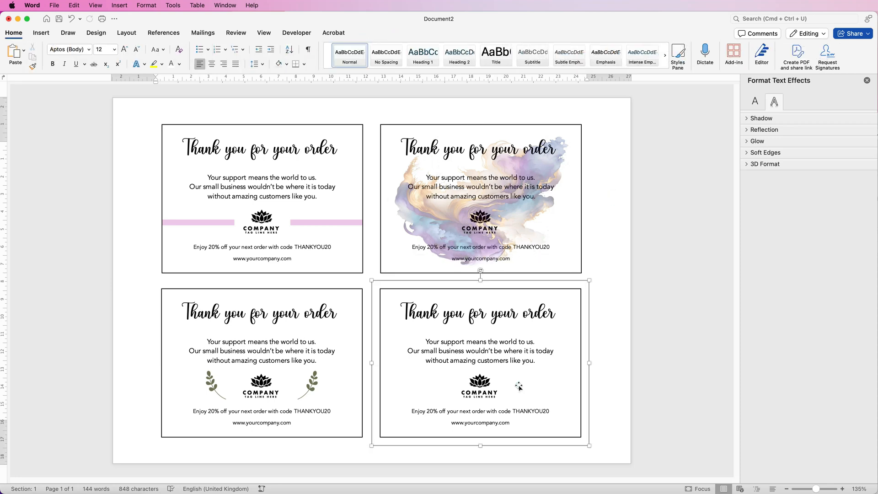
{"action": "left_click", "coordinate": [13, 35]}
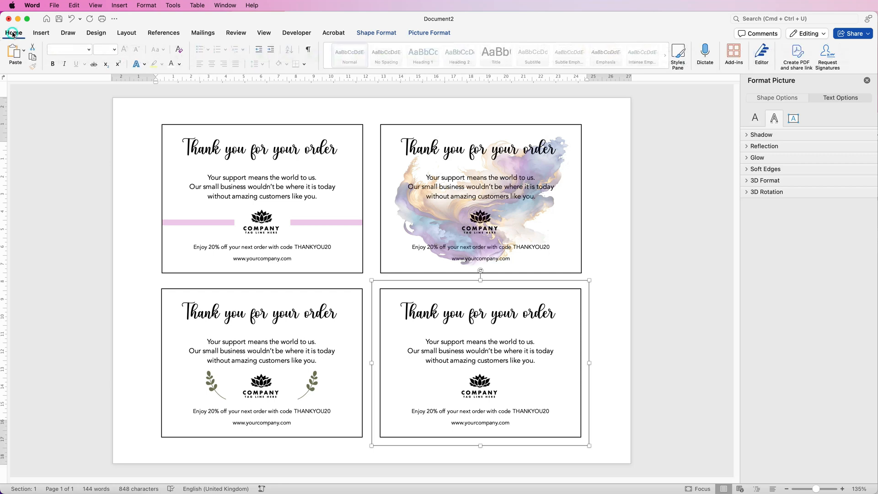
{"action": "left_click", "coordinate": [40, 35]}
{"action": "left_click", "coordinate": [41, 35]}
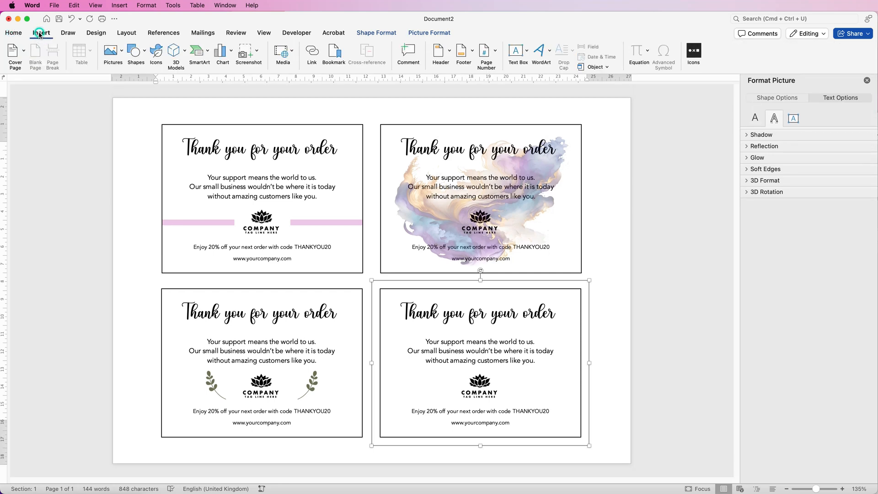
{"action": "left_click", "coordinate": [158, 53]}
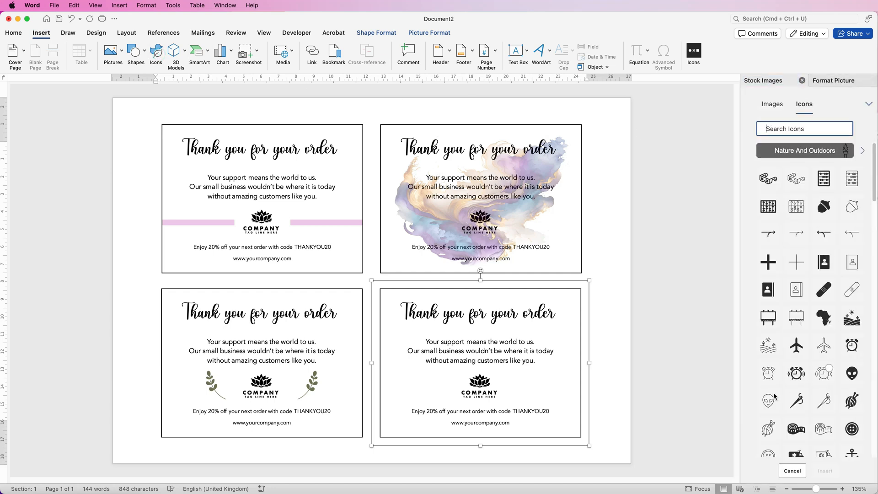
{"action": "type", "text": "flowers"}
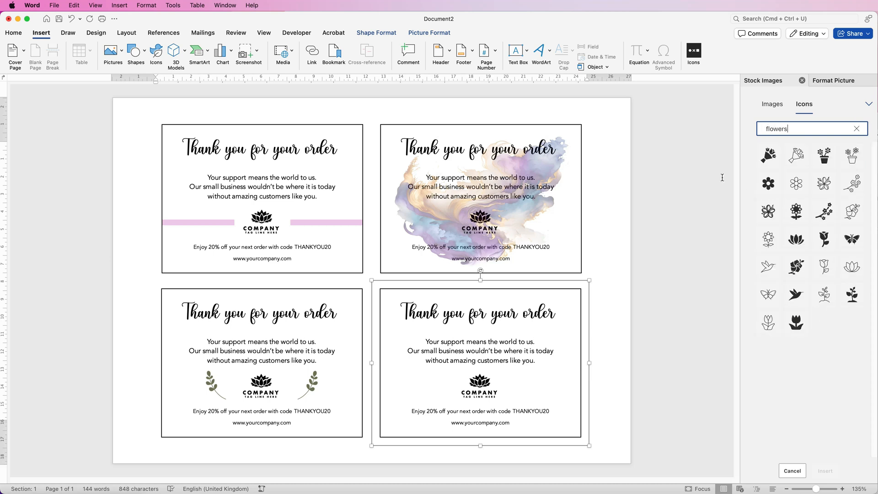
{"action": "left_click", "coordinate": [859, 192]}
{"action": "left_click", "coordinate": [826, 471]}
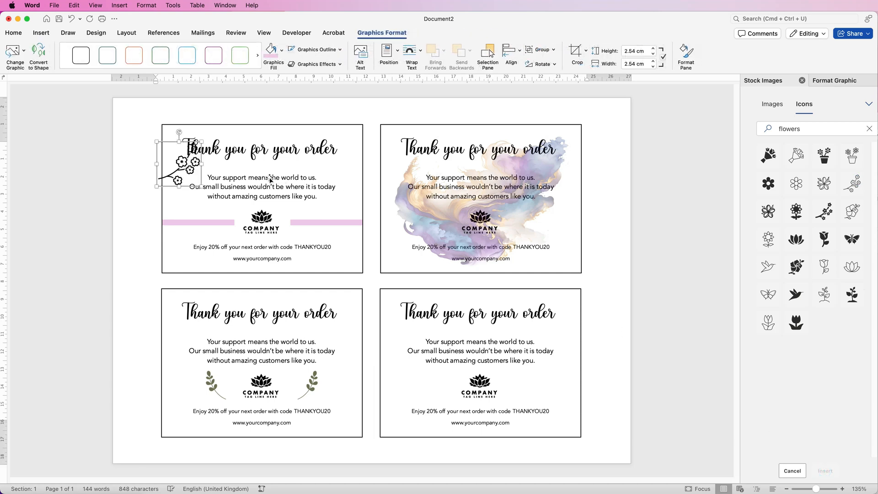
Set the blossom branch's wrapping to In Front of Text and place it beside the lower-right card's logo at about 1.58 cm square.
{"action": "left_click", "coordinate": [417, 51]}
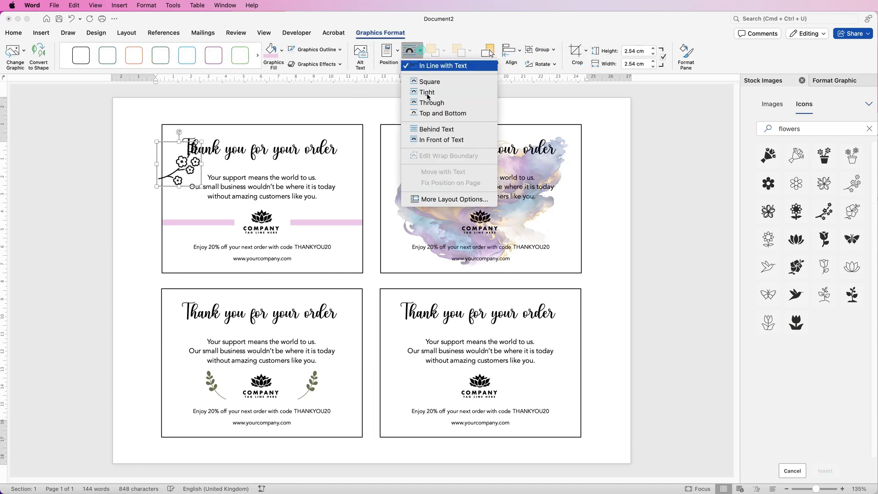
{"action": "left_click", "coordinate": [430, 140]}
{"action": "left_click_drag", "start_coordinate": [157, 147], "coordinate": [530, 374]}
Duplicate the blossom branch onto the other side of the logo and flip the copy horizontally.
{"action": "left_click_drag", "start_coordinate": [517, 394], "coordinate": [441, 390]}
{"action": "left_click", "coordinate": [402, 386]}
{"action": "left_click", "coordinate": [431, 387]}
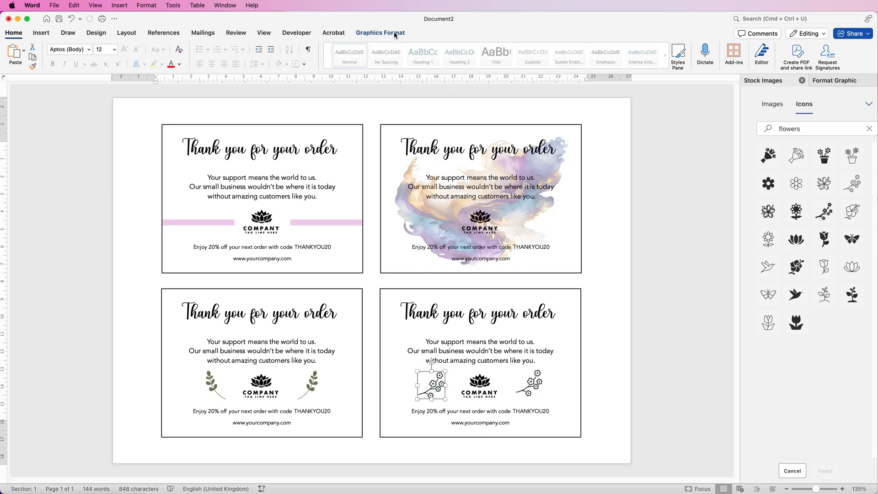
{"action": "left_click", "coordinate": [396, 34]}
{"action": "left_click", "coordinate": [554, 65]}
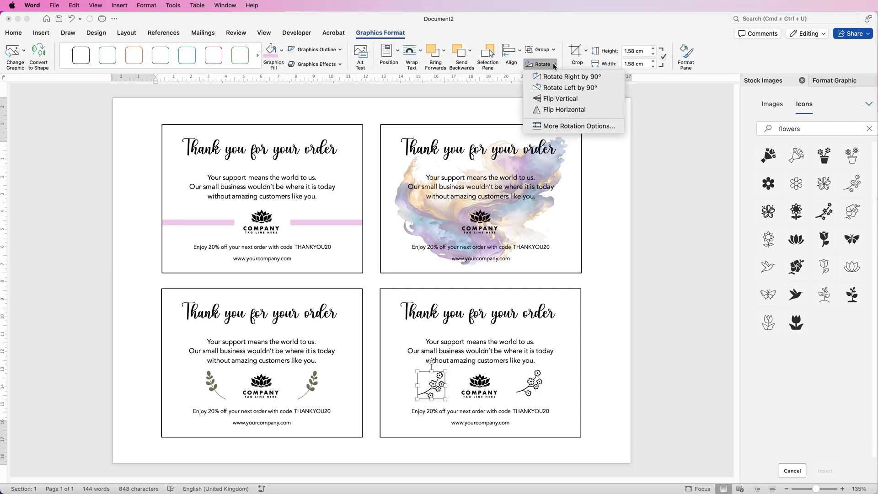
{"action": "left_click", "coordinate": [557, 110]}
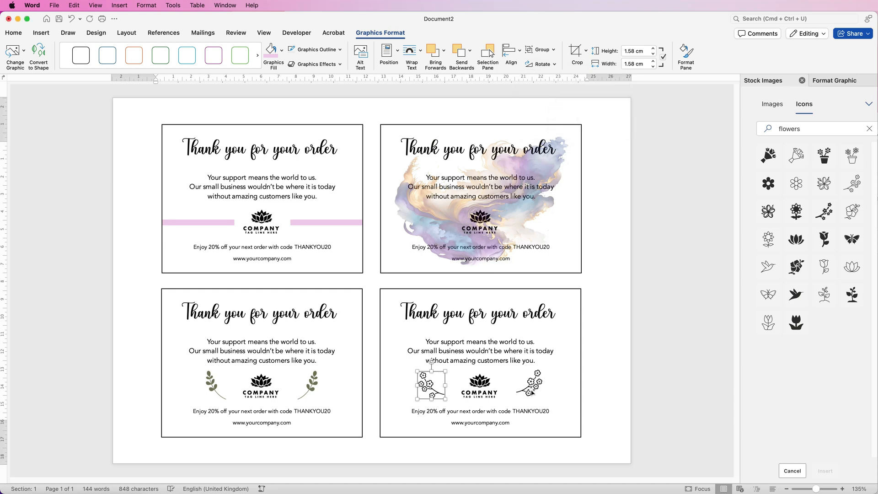
Align the two blossom branches to the bottom of each other and group them.
{"action": "left_click", "coordinate": [533, 388], "text": "shift"}
{"action": "left_click", "coordinate": [533, 387], "text": "shift"}
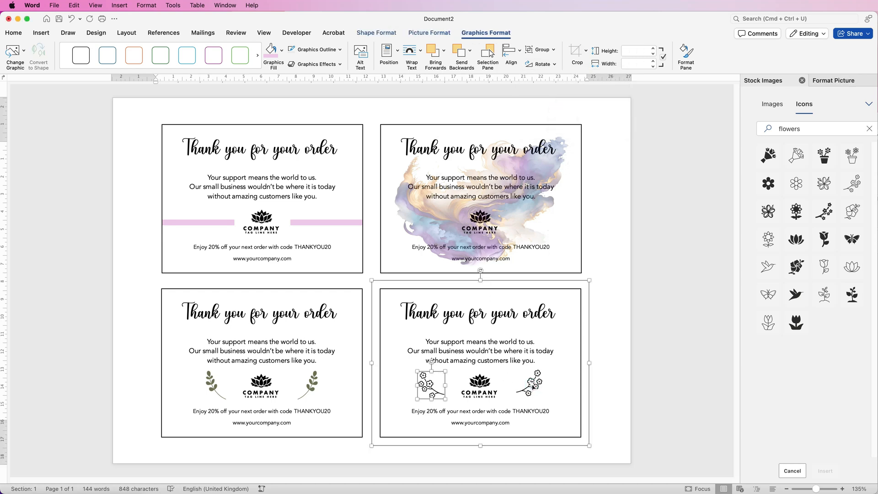
{"action": "left_click", "coordinate": [533, 388], "text": "shift"}
{"action": "left_click", "coordinate": [532, 387], "text": "shift"}
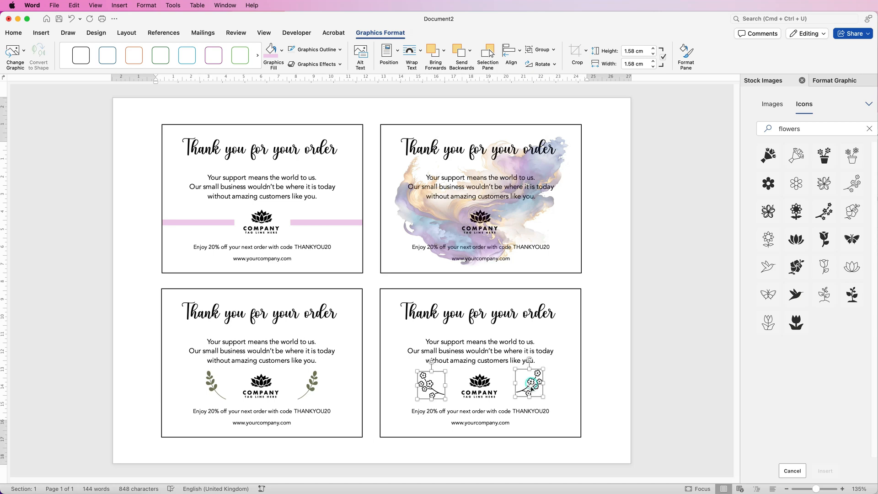
{"action": "left_click", "coordinate": [520, 54]}
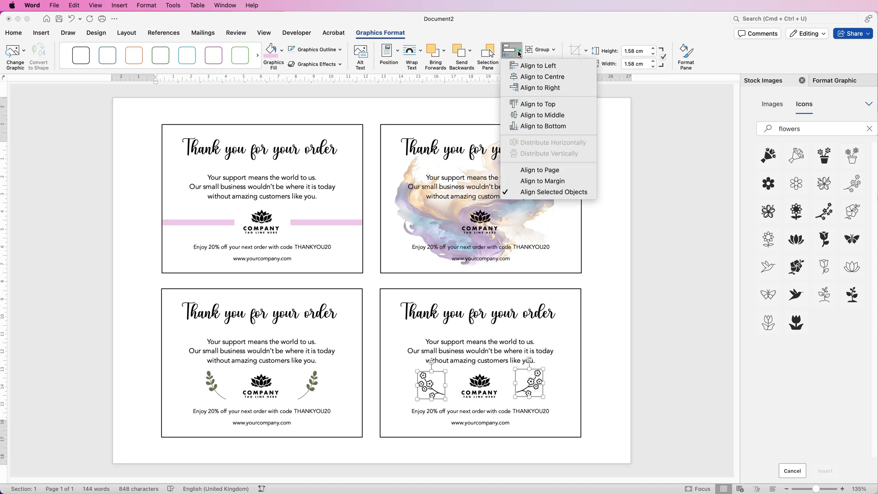
{"action": "left_click", "coordinate": [526, 126]}
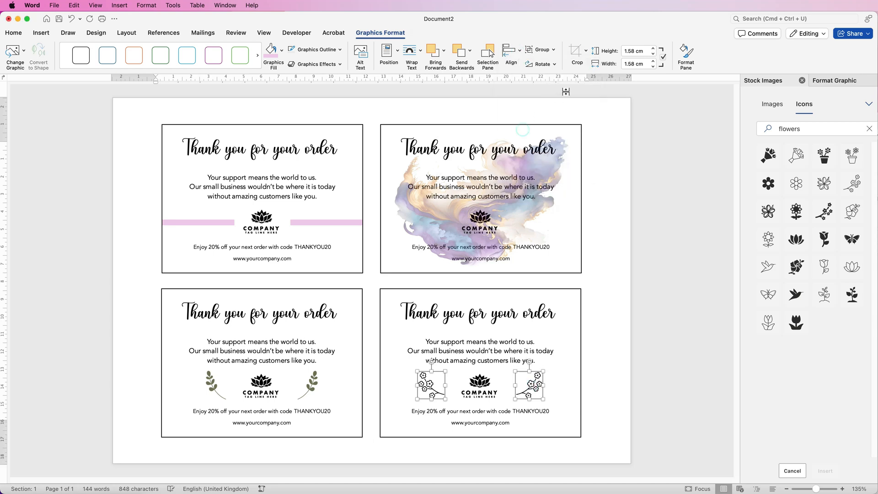
{"action": "left_click", "coordinate": [554, 49]}
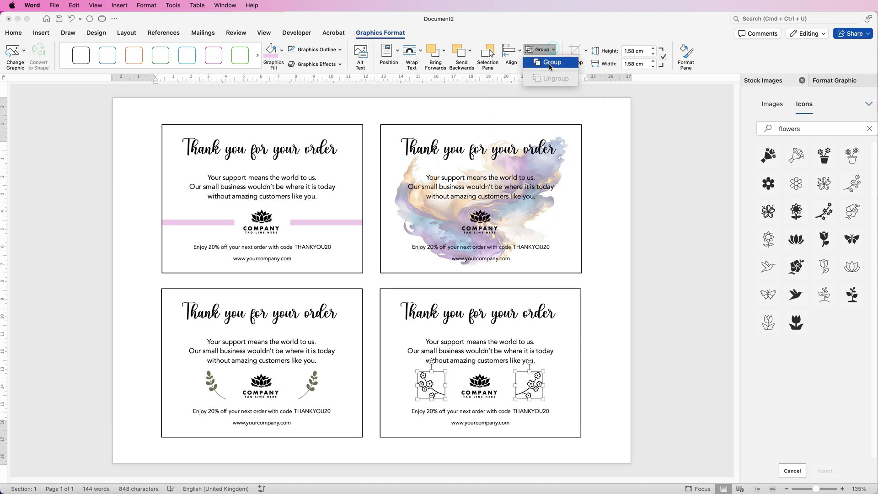
{"action": "left_click", "coordinate": [551, 63]}
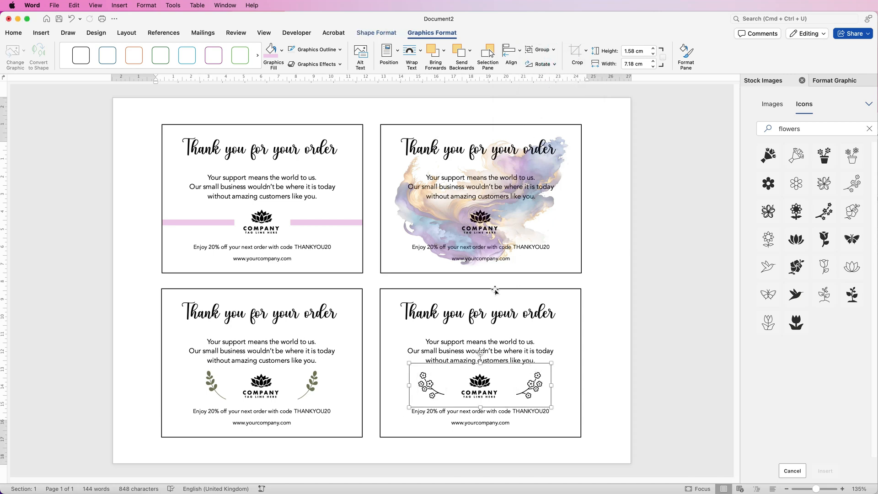
Align the blossom branch group to the centre of the lower-right card and deselect everything.
{"action": "left_click", "coordinate": [495, 290], "text": "shift"}
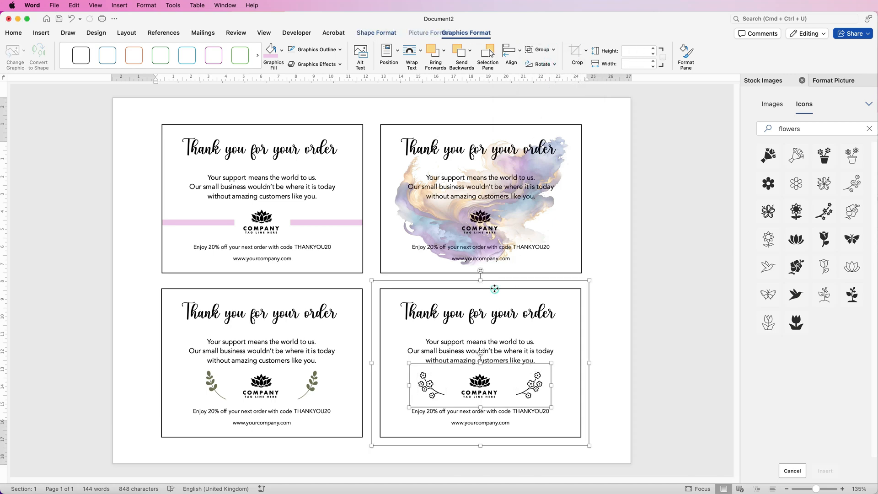
{"action": "left_click", "coordinate": [521, 52]}
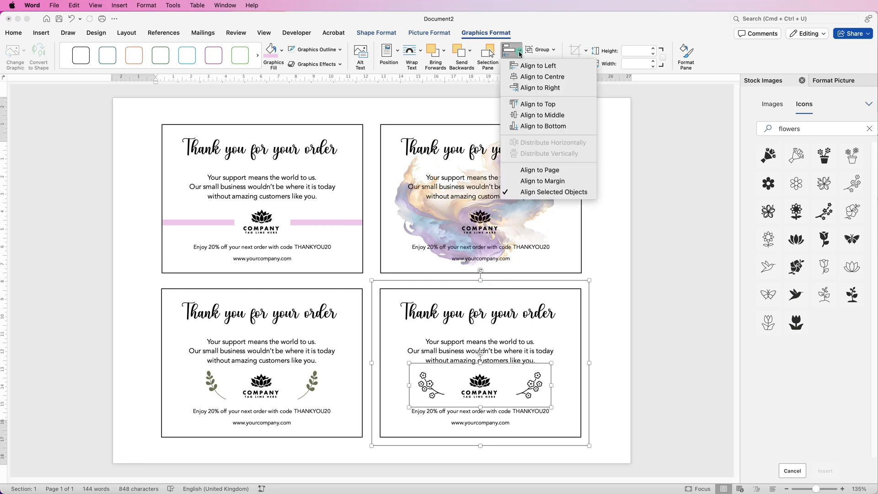
{"action": "left_click", "coordinate": [523, 76]}
{"action": "left_click", "coordinate": [600, 395]}
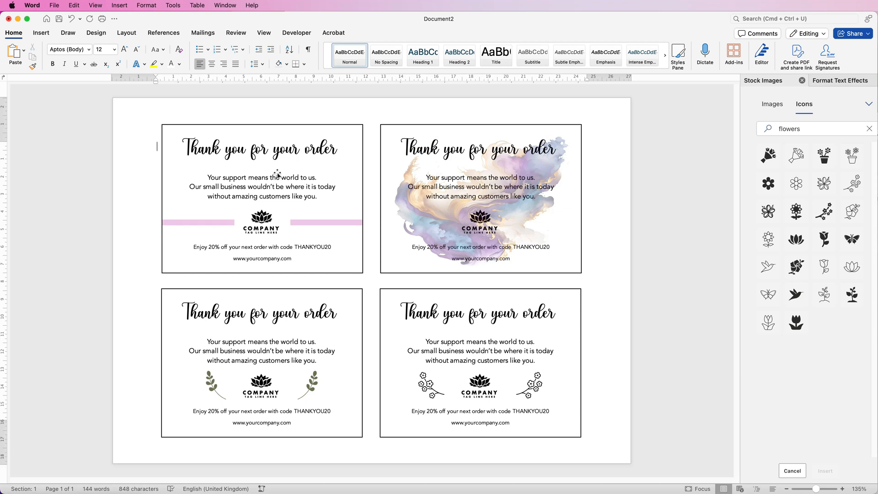
{"action": "left_click", "coordinate": [53, 7]}
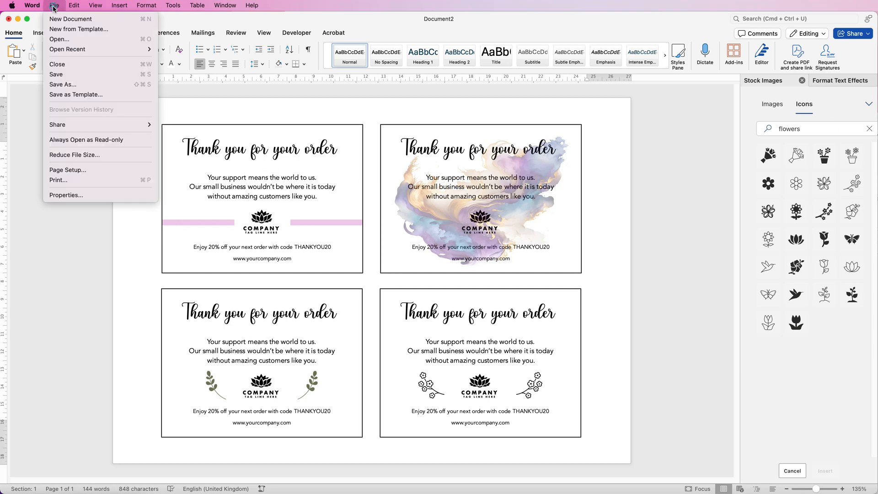
{"action": "left_click", "coordinate": [73, 95]}
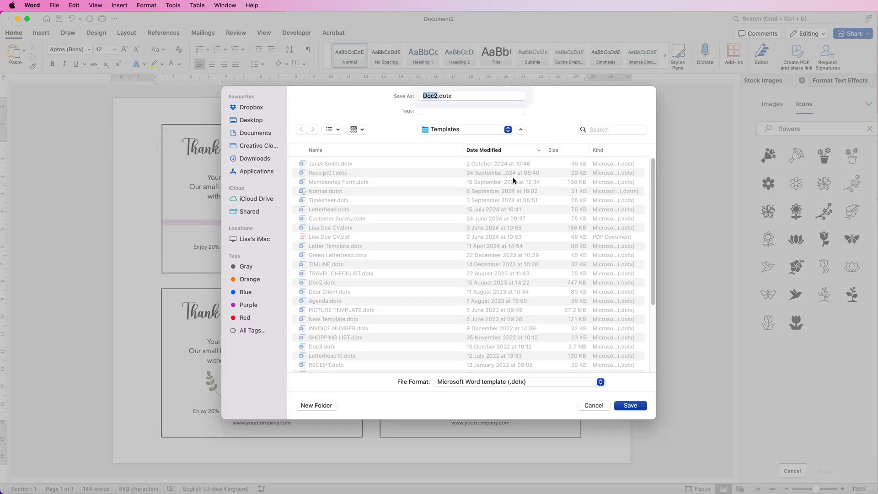
{"action": "left_click", "coordinate": [461, 132]}
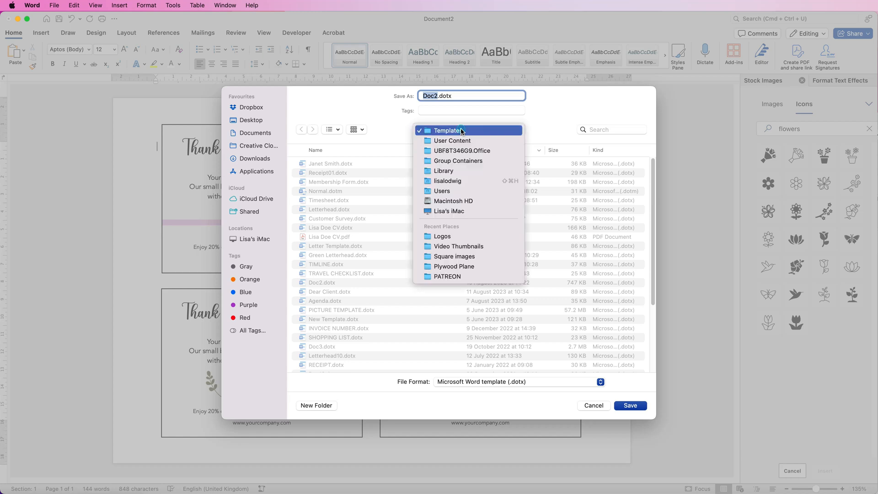
{"action": "left_click", "coordinate": [451, 133]}
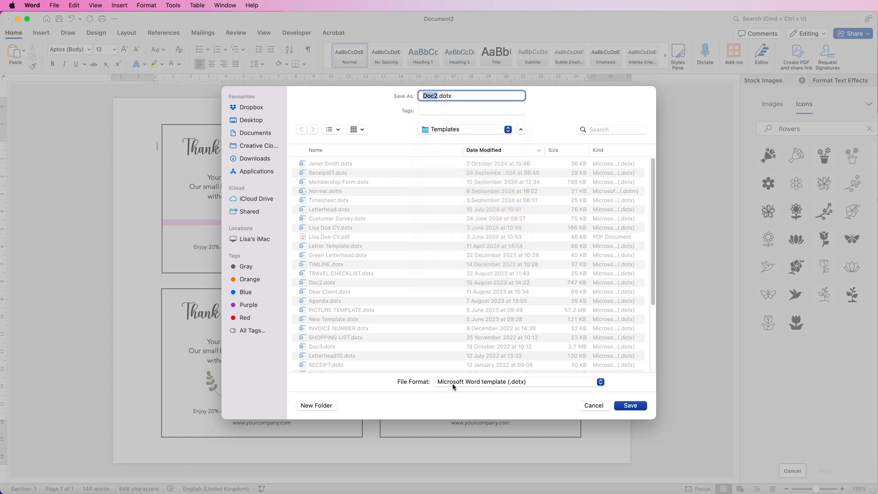
{"action": "left_click", "coordinate": [452, 383]}
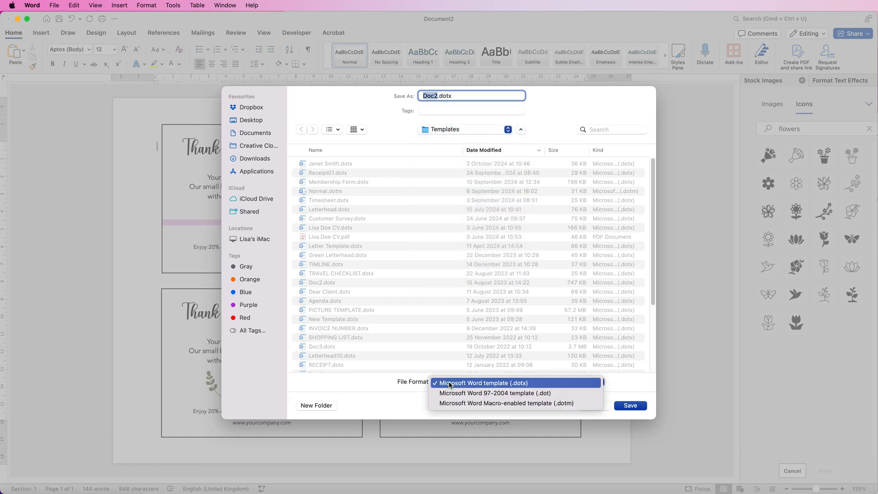
{"action": "left_click", "coordinate": [450, 384]}
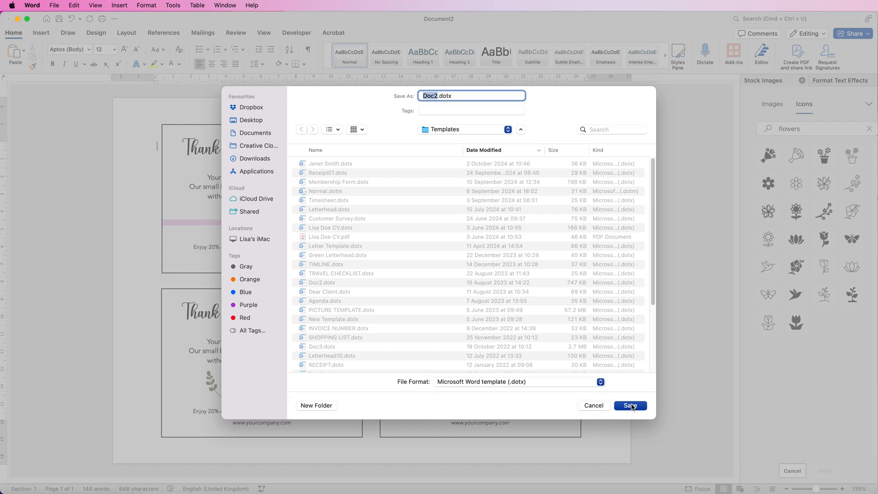
{"action": "left_click", "coordinate": [594, 405]}
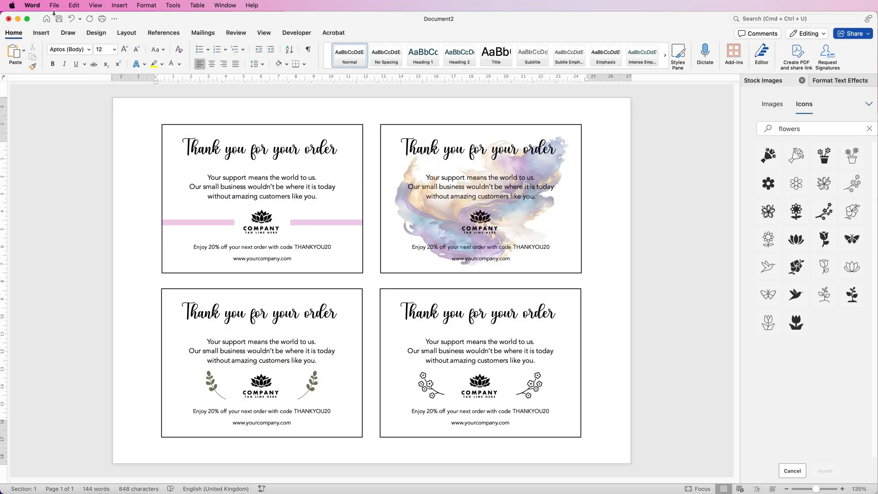
Go to Word's start screen and open the full template gallery to view the Personal templates.
{"action": "left_click", "coordinate": [46, 19]}
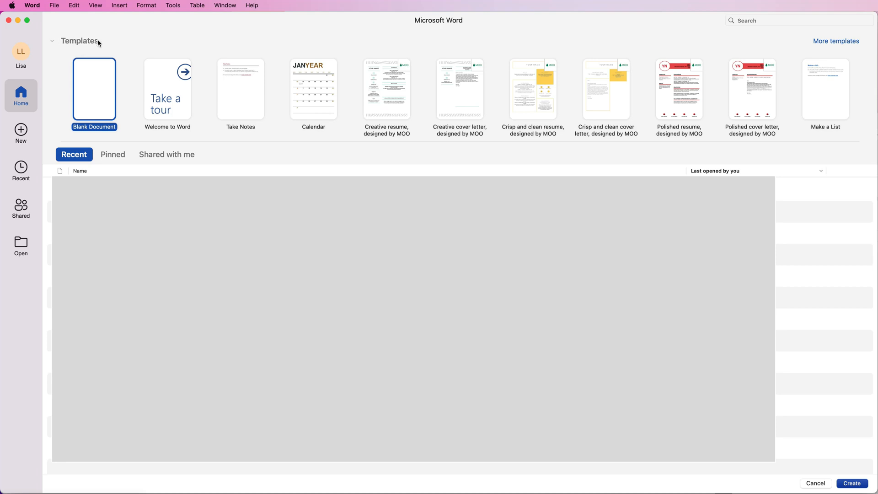
{"action": "left_click", "coordinate": [826, 43]}
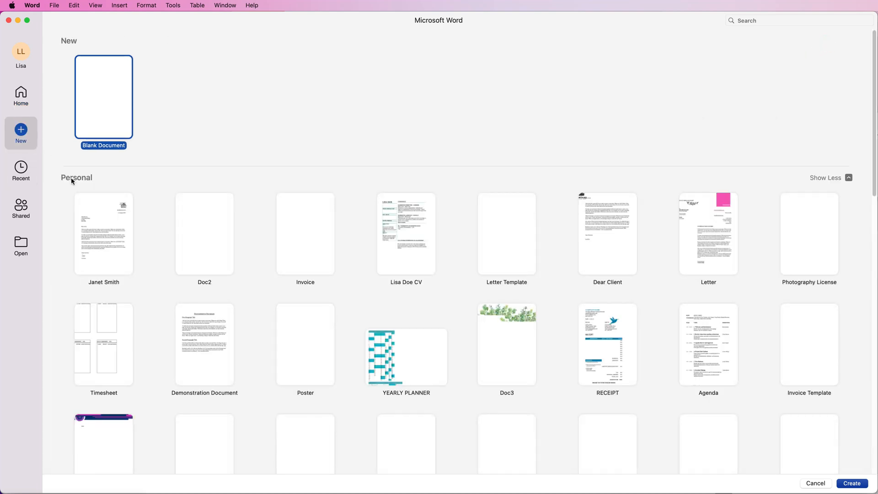